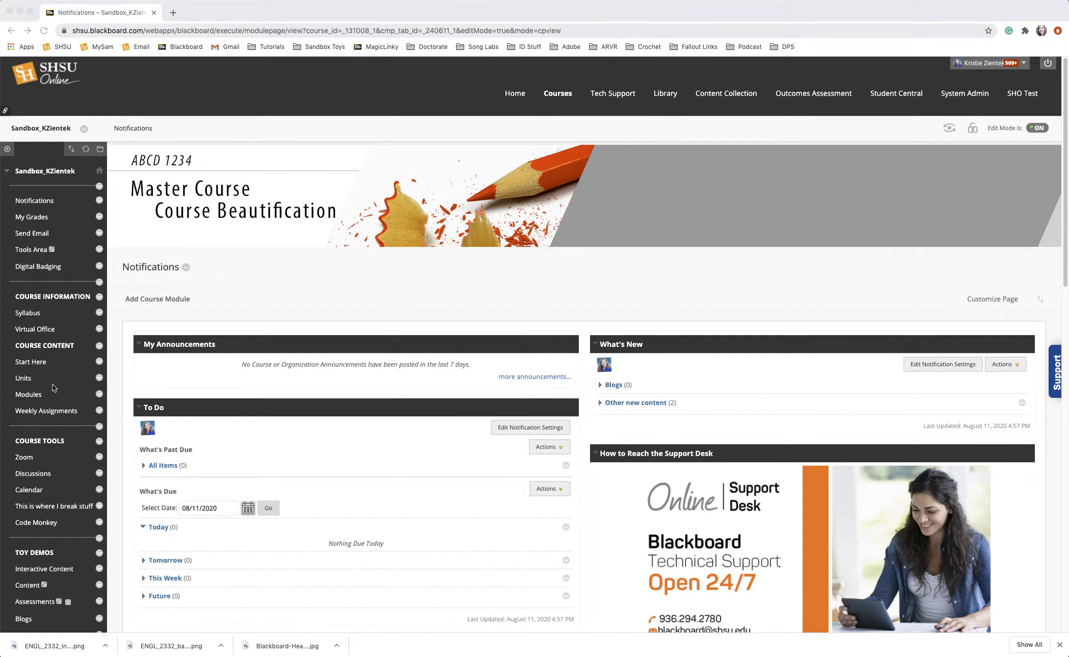
- Open the Attendance tool from the course tools in the course's control panel
{"action": "scroll", "coordinate": [53, 388], "scroll_direction": "down", "scroll_amount": 3}
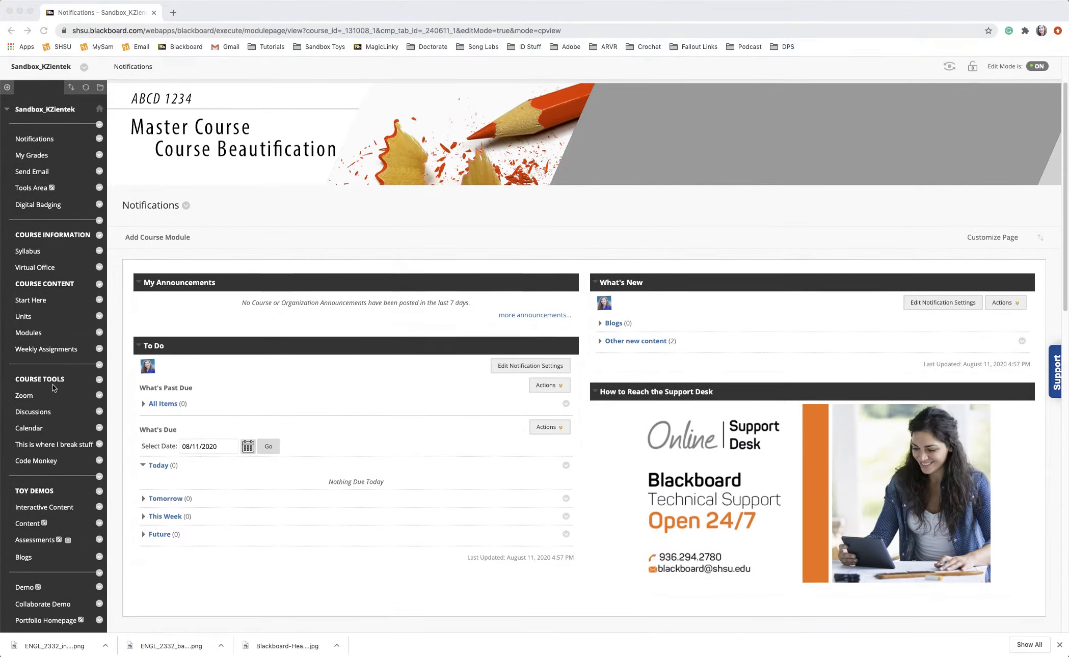
{"action": "scroll", "coordinate": [53, 388], "scroll_direction": "down", "scroll_amount": 3}
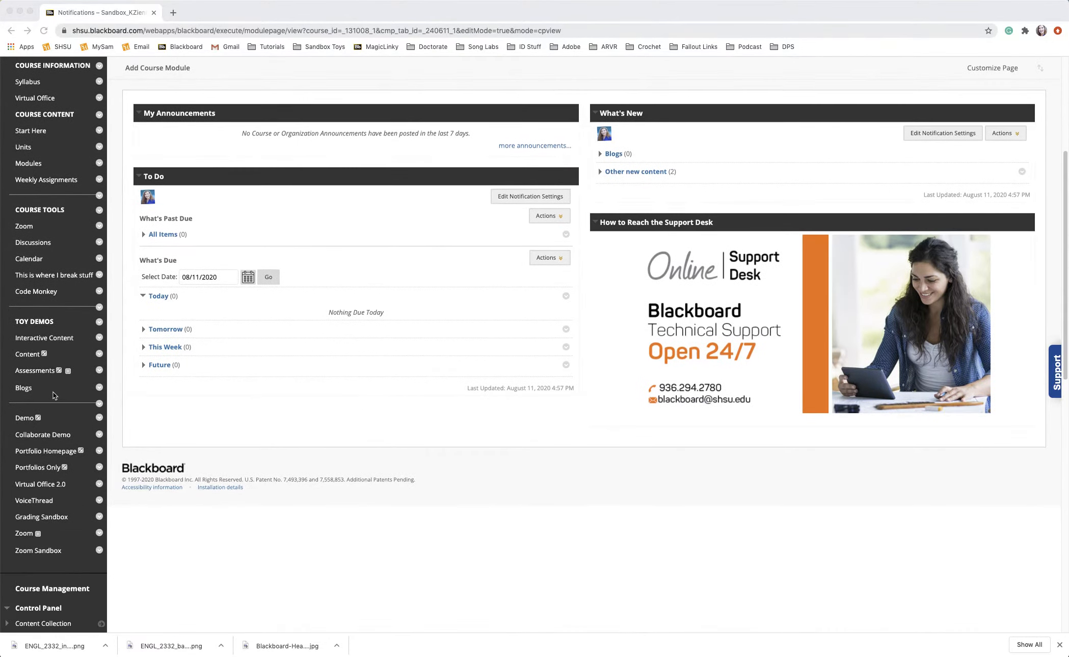
{"action": "scroll", "coordinate": [53, 396], "scroll_direction": "down", "scroll_amount": 2}
{"action": "scroll", "coordinate": [54, 396], "scroll_direction": "down", "scroll_amount": 2}
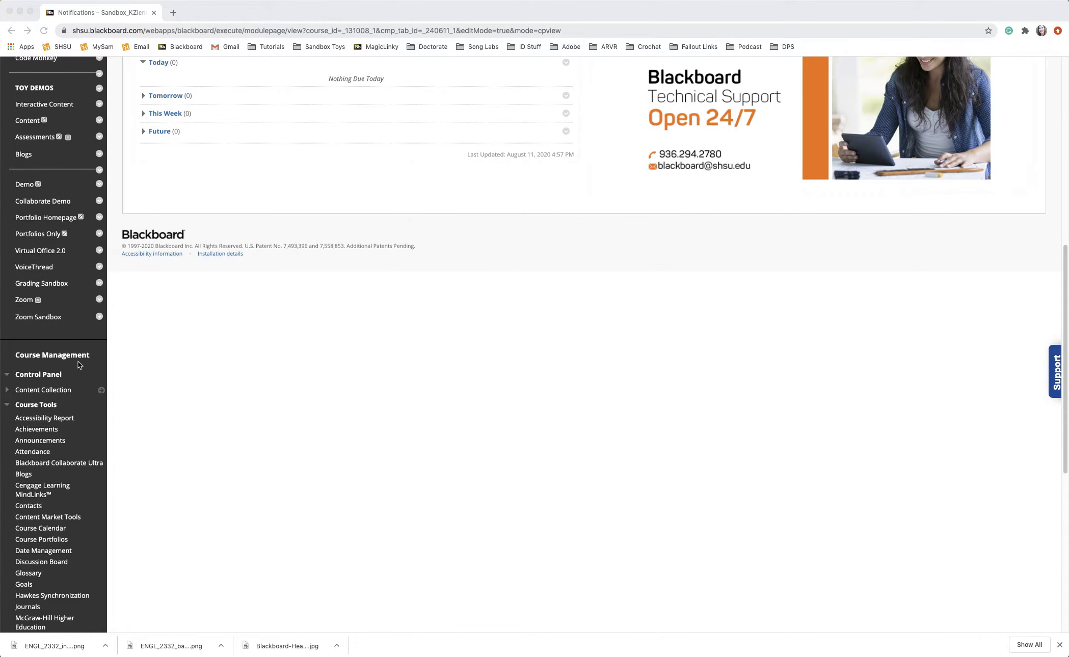
{"action": "left_click", "coordinate": [8, 403]}
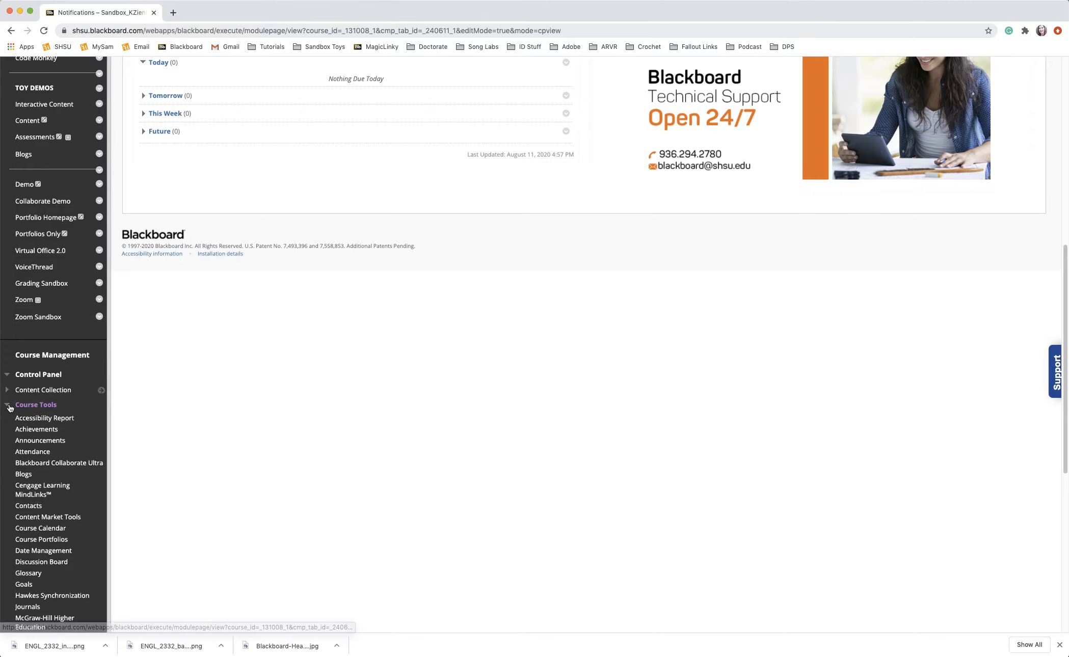
{"action": "left_click", "coordinate": [9, 406]}
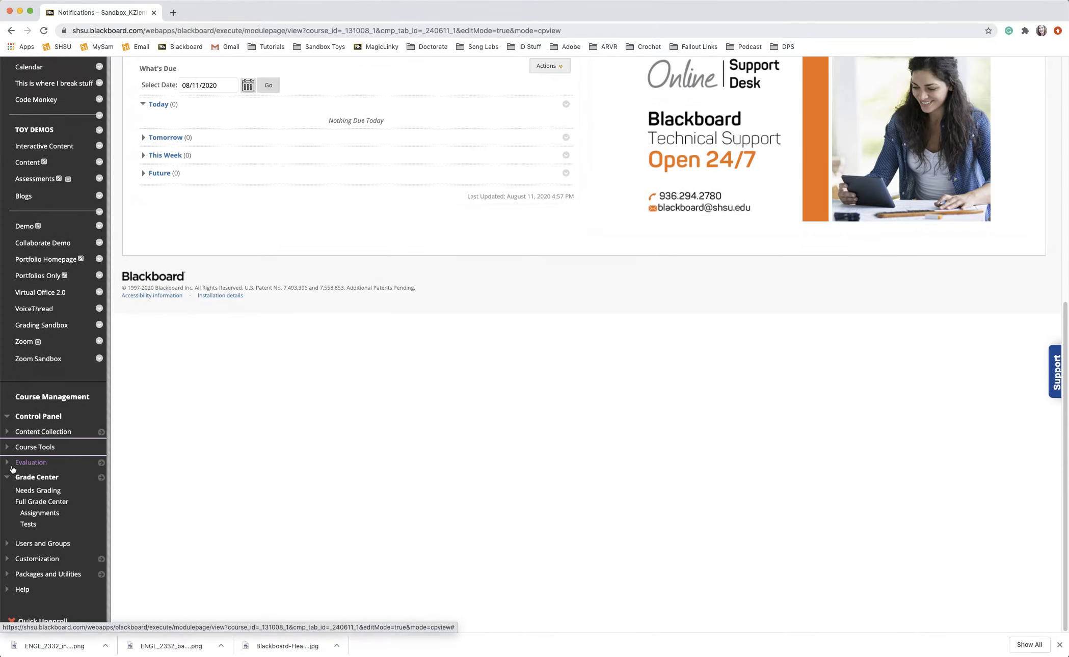
{"action": "left_click", "coordinate": [38, 478]}
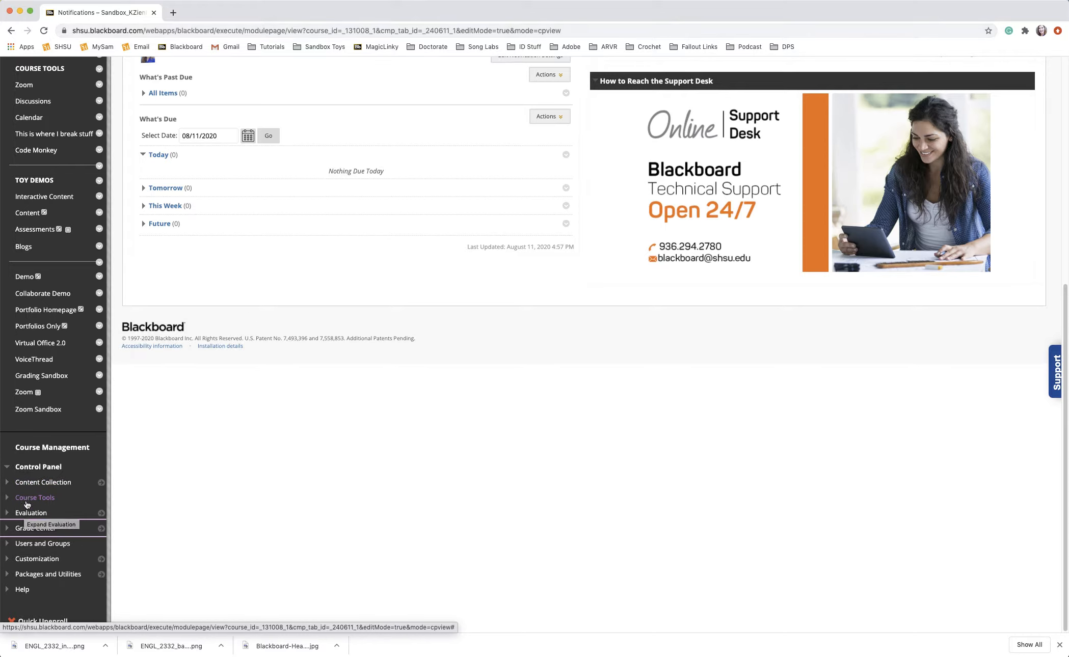
{"action": "left_click", "coordinate": [7, 498]}
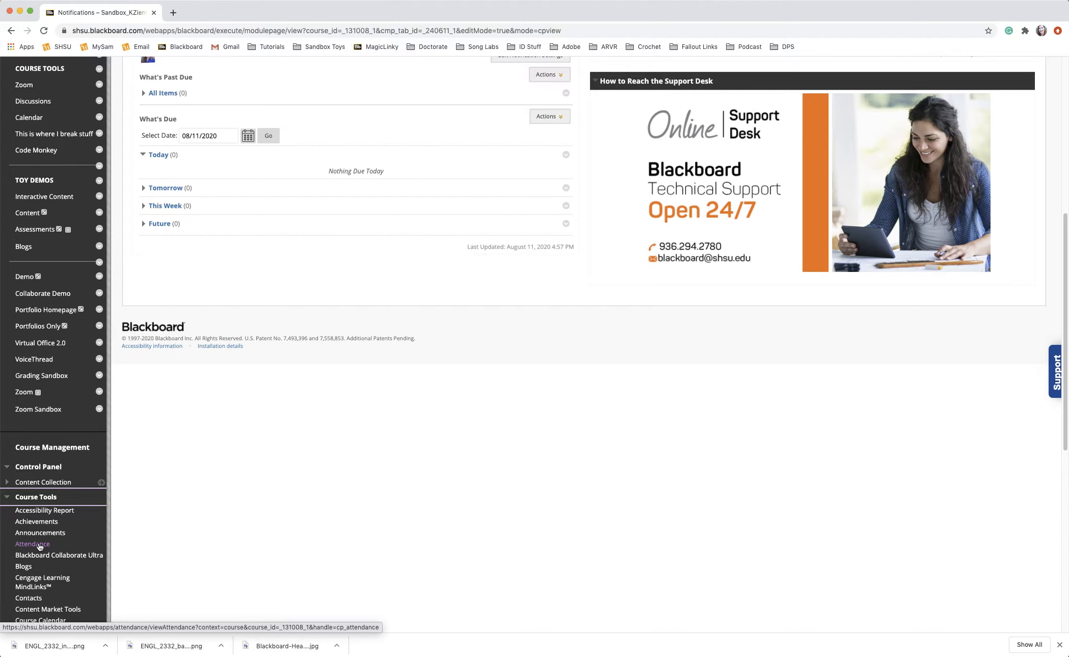
{"action": "left_click", "coordinate": [39, 545]}
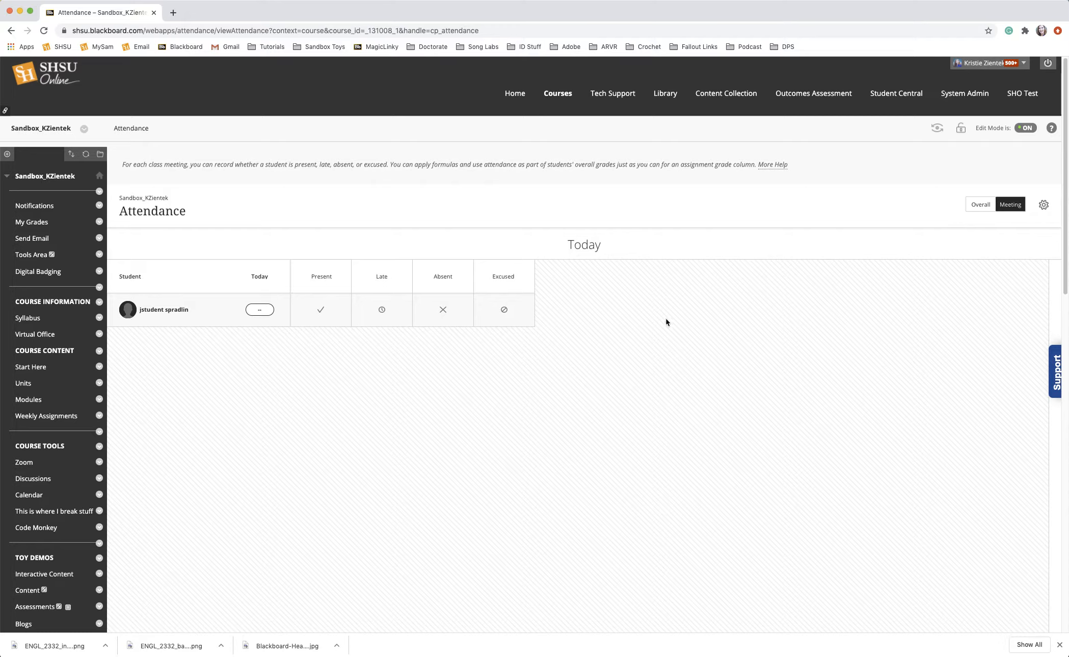
- Review the attendance grade schema settings, keep grading by Points, and close the settings
{"action": "left_click", "coordinate": [1043, 206]}
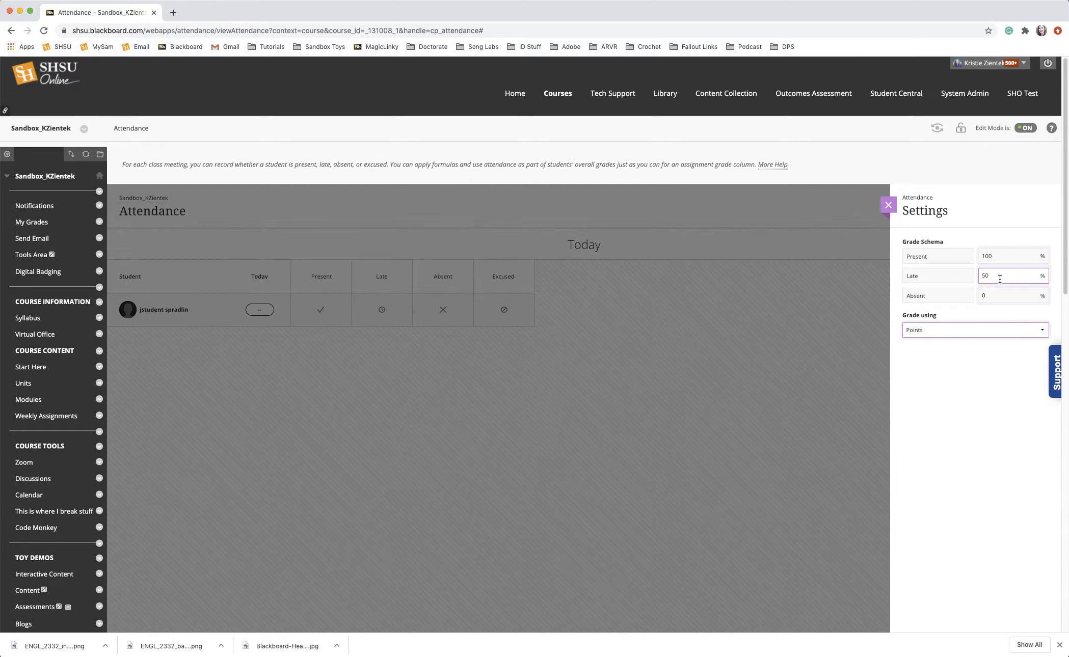
{"action": "left_click", "coordinate": [960, 333]}
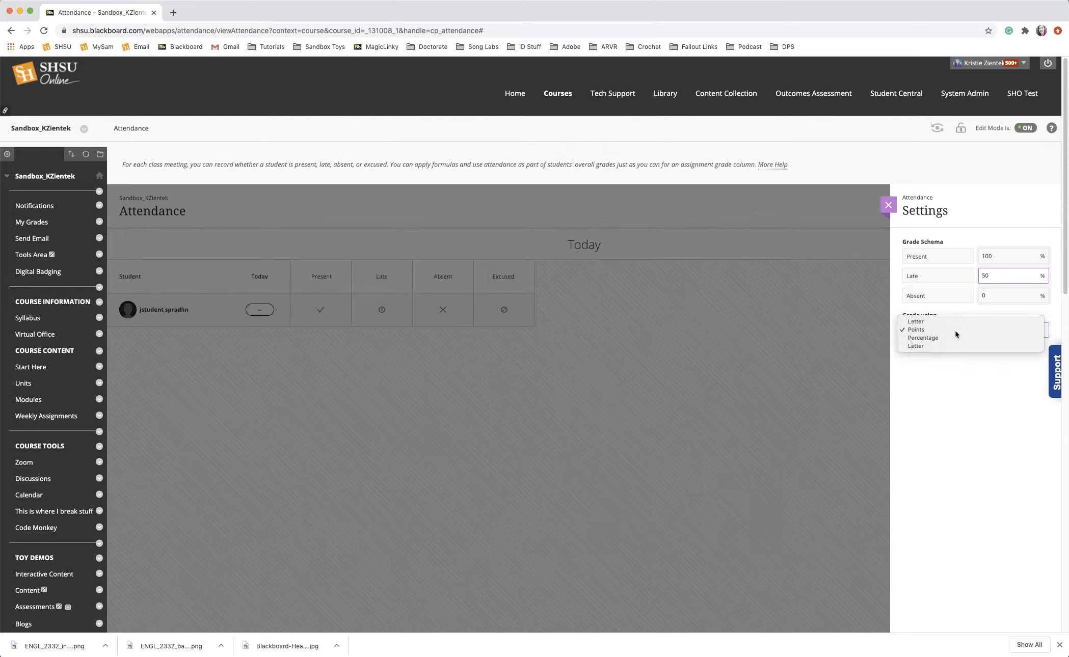
{"action": "left_click", "coordinate": [957, 333]}
{"action": "left_click", "coordinate": [914, 335]}
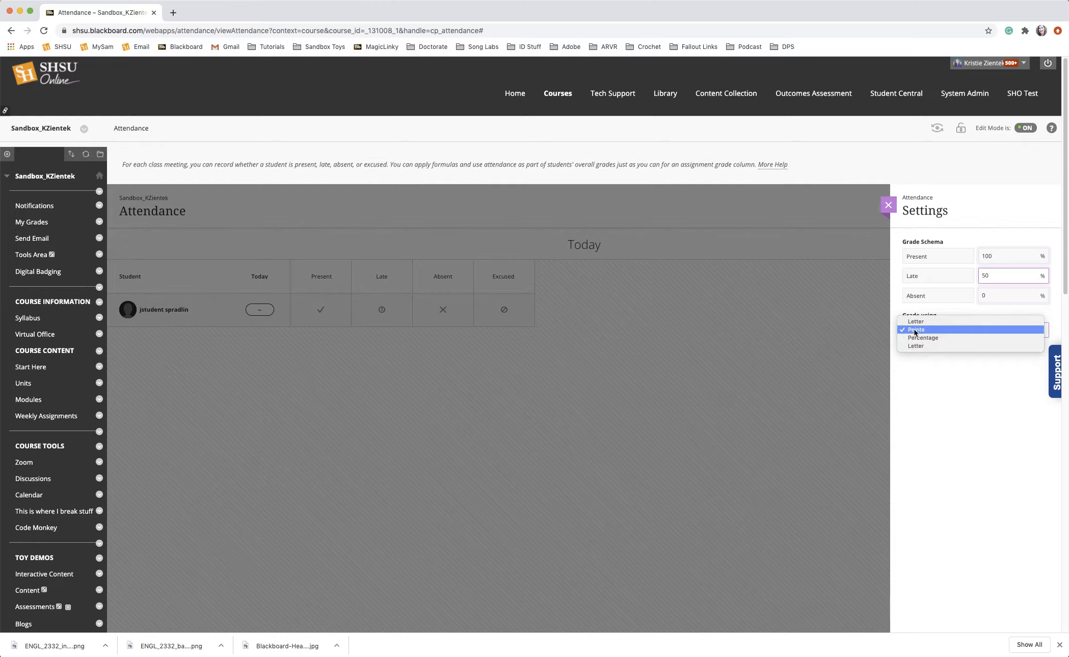
{"action": "left_click", "coordinate": [915, 332]}
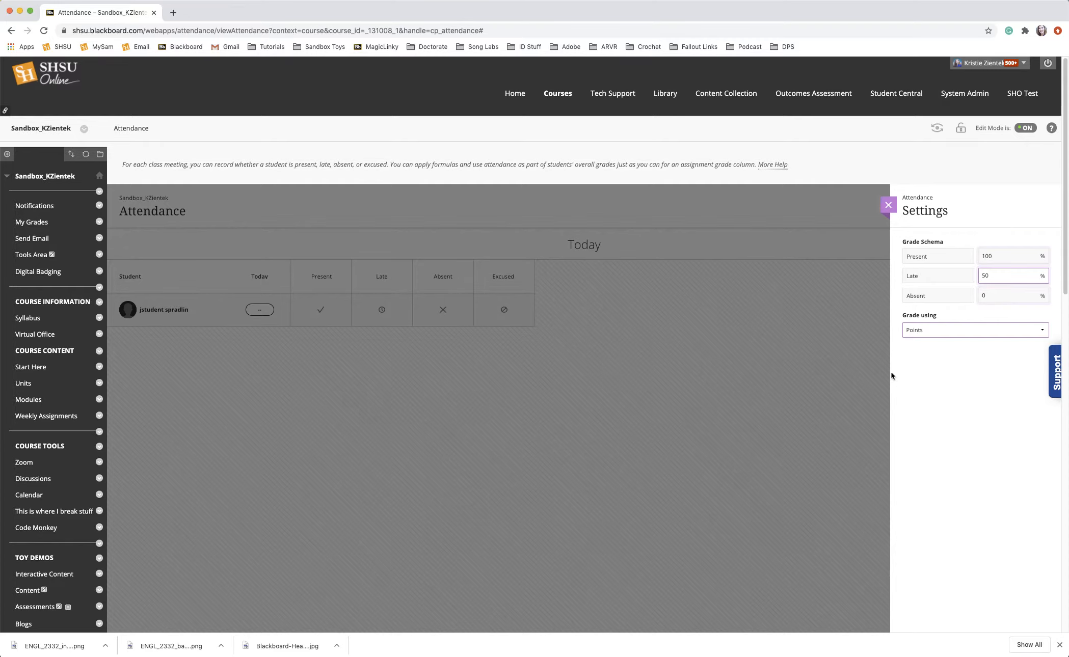
{"action": "left_click", "coordinate": [888, 205]}
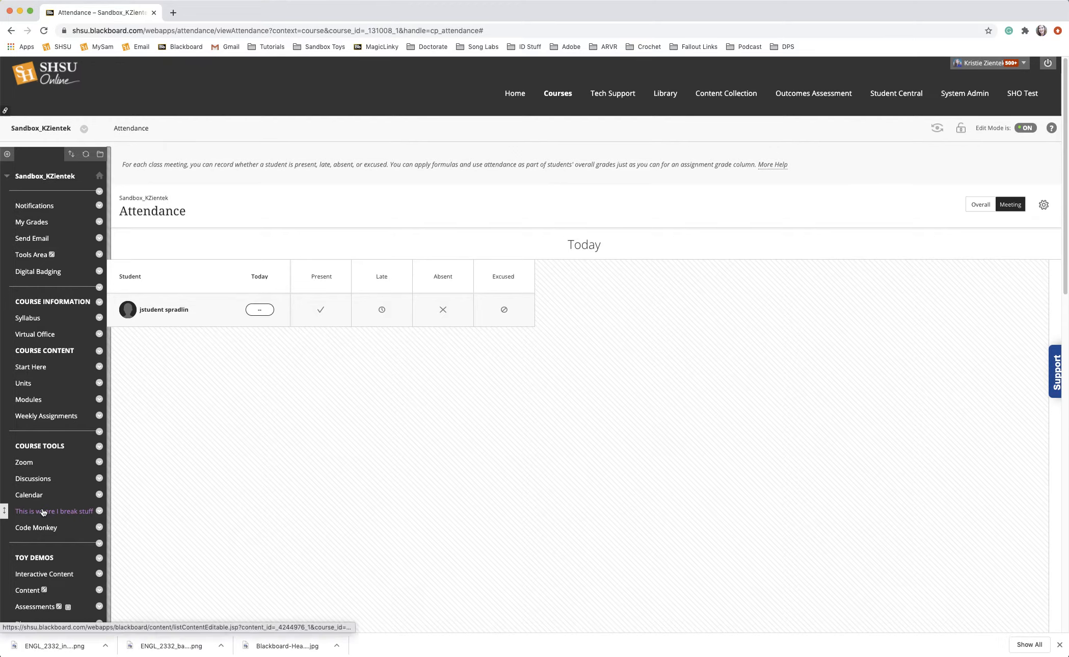
- Open the course's Full Grade Center
{"action": "scroll", "coordinate": [49, 506], "scroll_direction": "down", "scroll_amount": 2}
{"action": "scroll", "coordinate": [49, 506], "scroll_direction": "down", "scroll_amount": 10}
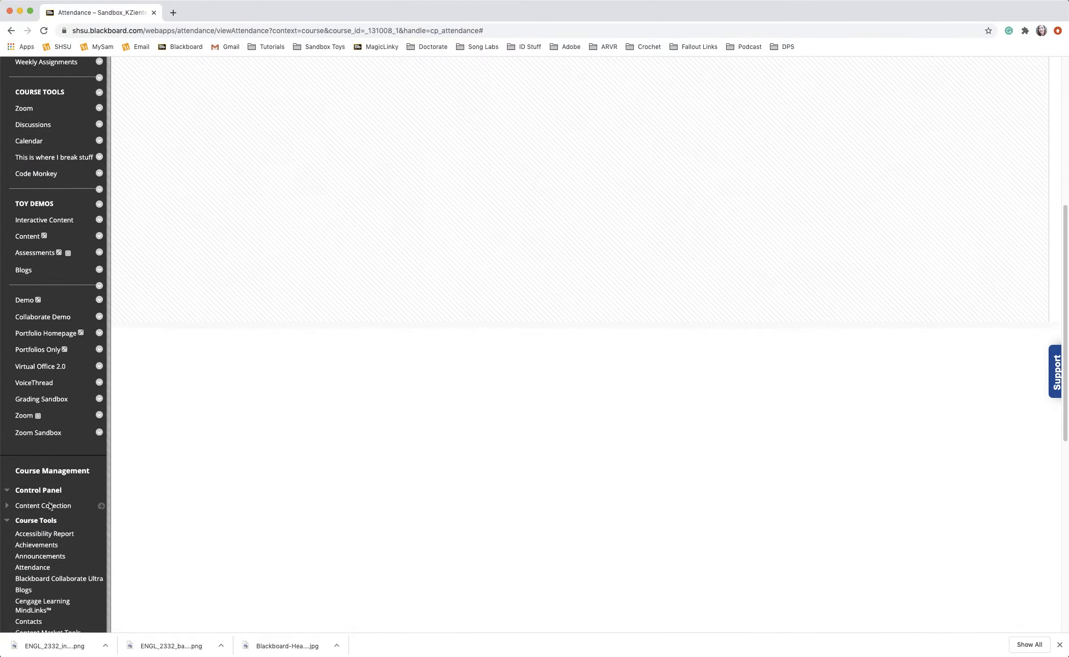
{"action": "scroll", "coordinate": [58, 507], "scroll_direction": "down", "scroll_amount": 2}
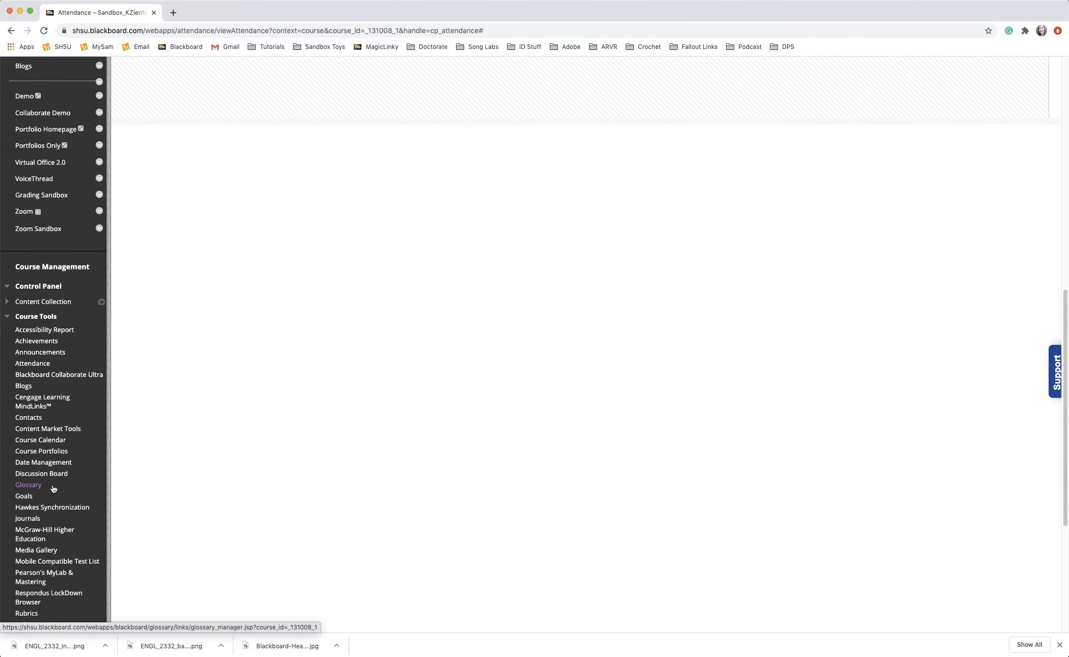
{"action": "scroll", "coordinate": [58, 453], "scroll_direction": "down", "scroll_amount": 8}
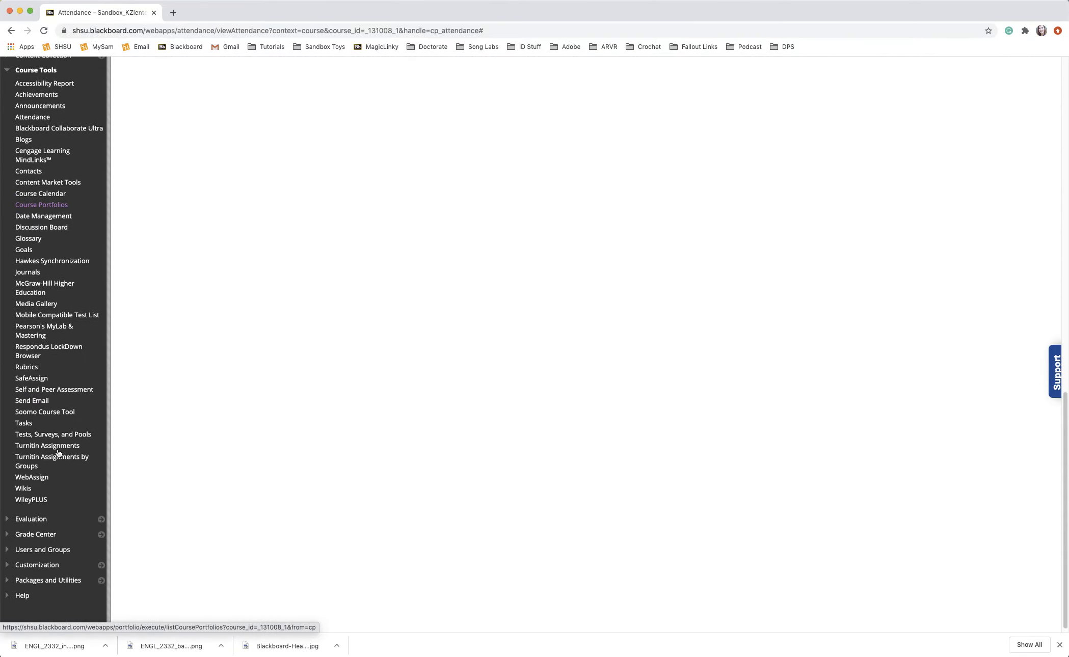
{"action": "left_click", "coordinate": [35, 528]}
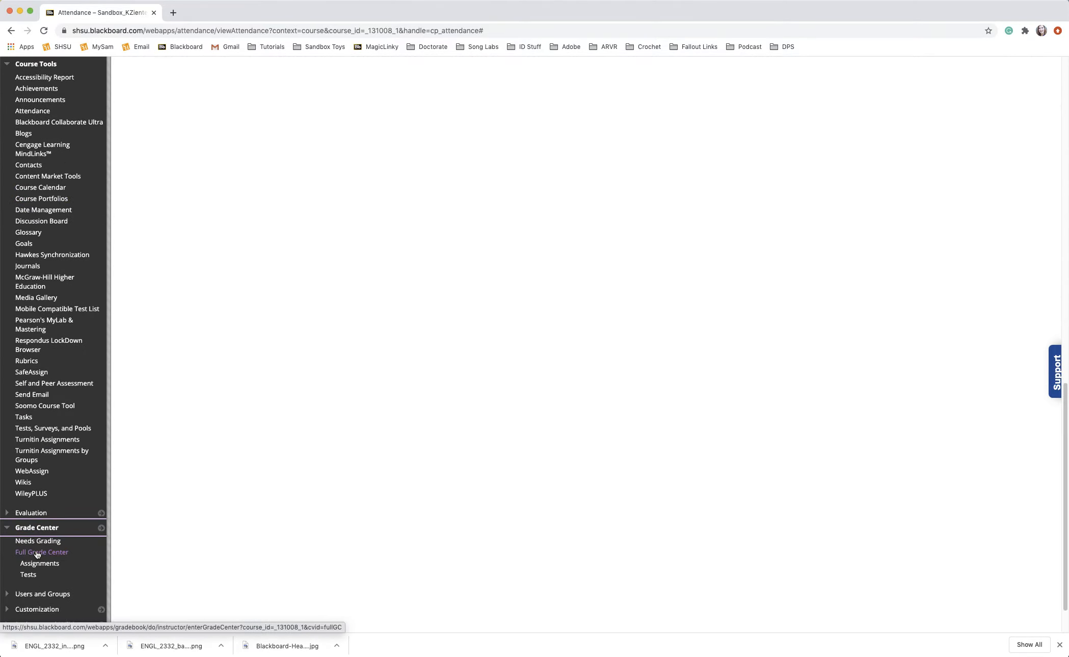
{"action": "left_click", "coordinate": [36, 553]}
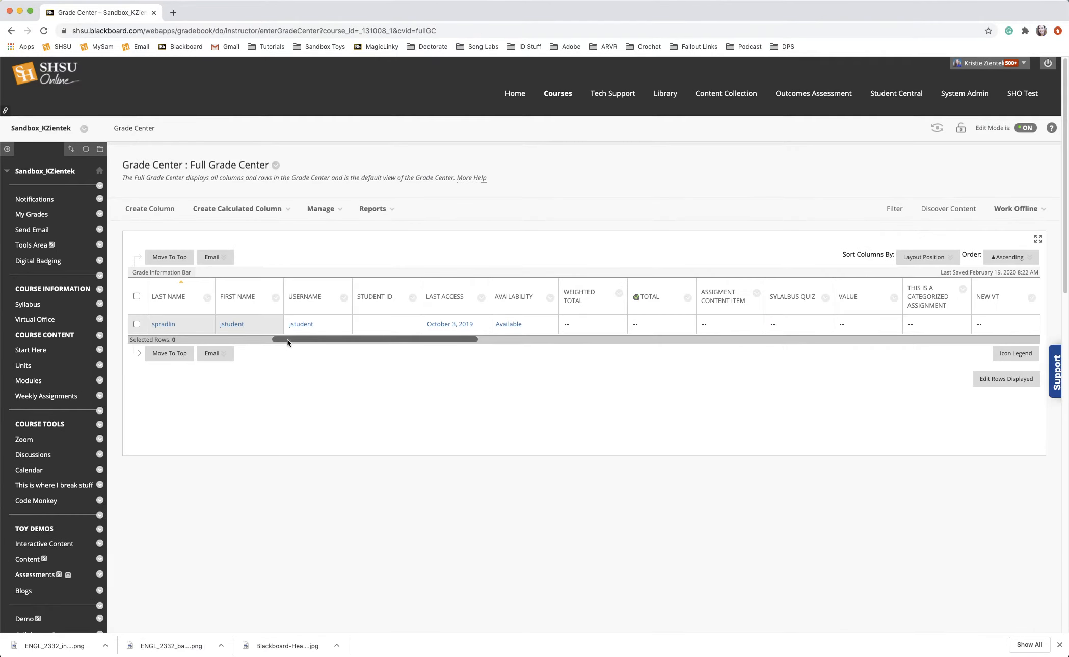
- Open the Attendance column's information for editing in the Full Grade Center
{"action": "left_click_drag", "start_coordinate": [288, 340], "coordinate": [841, 358]}
{"action": "mouse_move", "coordinate": [989, 301]}
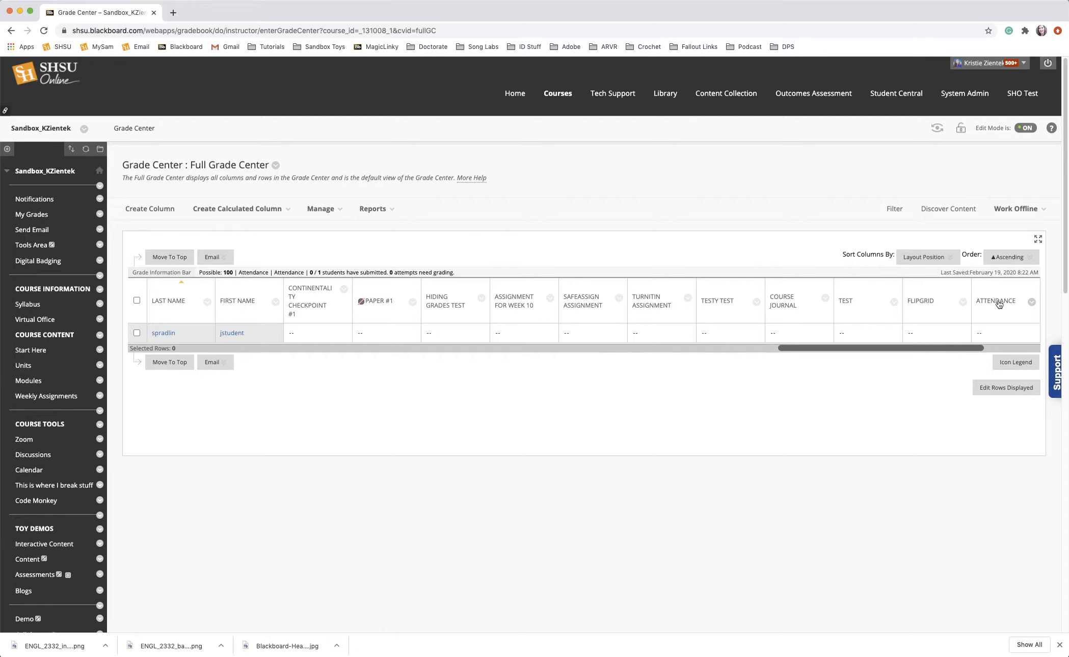
{"action": "left_click", "coordinate": [1031, 302]}
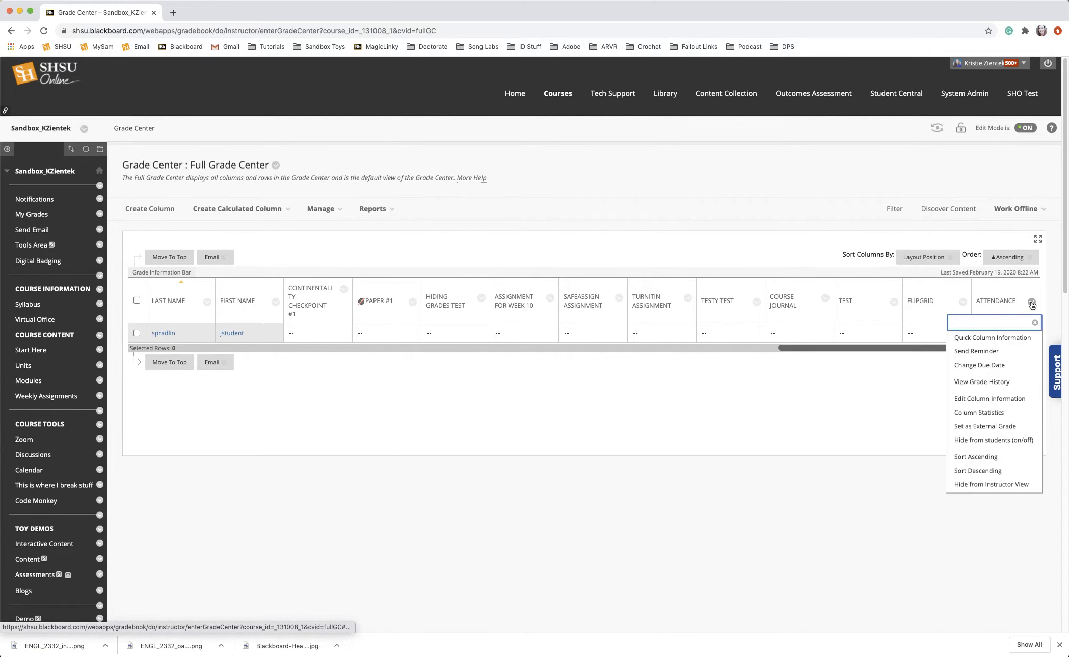
{"action": "left_click", "coordinate": [973, 400]}
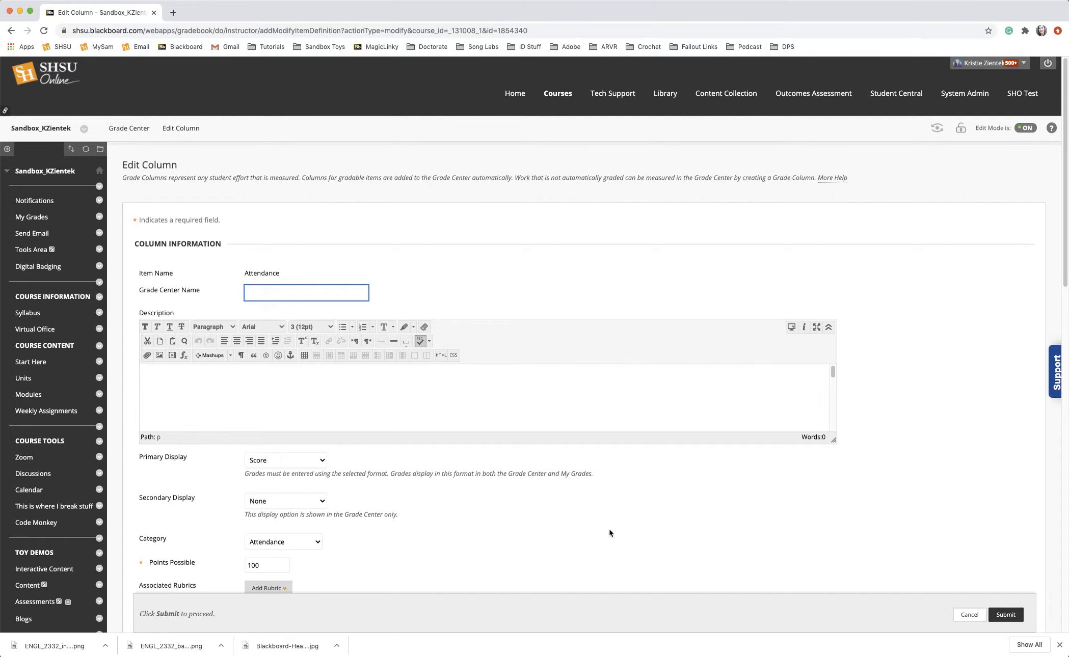
- Review the Attendance column's points possible and its inclusion in Grade Center calculations, and submit the column settings
{"action": "scroll", "coordinate": [517, 524], "scroll_direction": "down", "scroll_amount": 3}
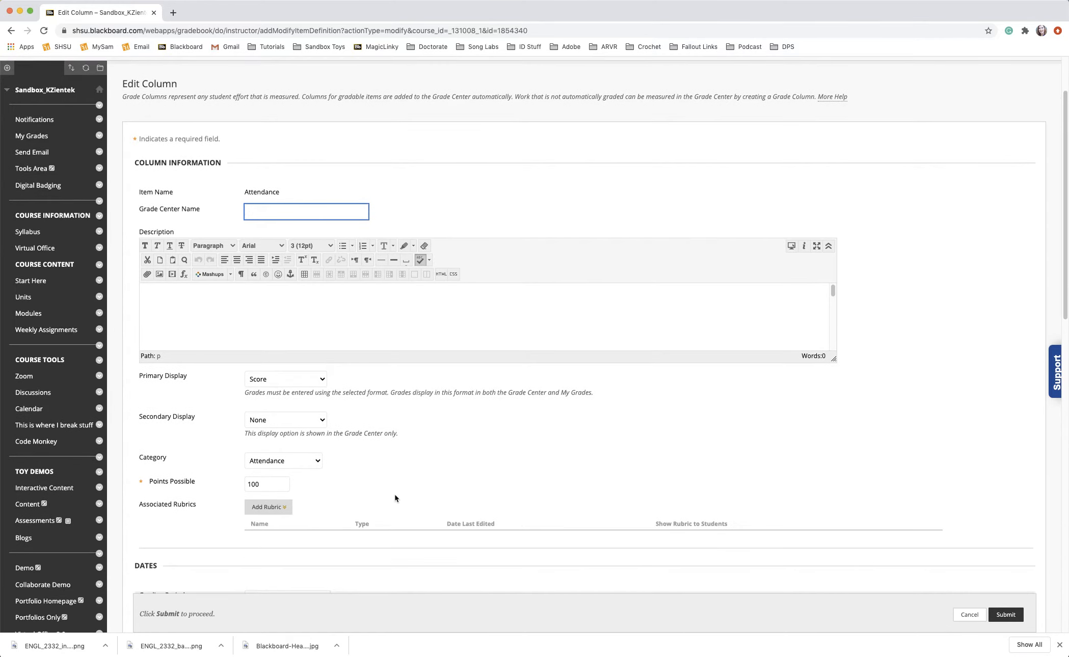
{"action": "left_click", "coordinate": [265, 487]}
{"action": "left_click_drag", "start_coordinate": [265, 487], "coordinate": [232, 488]}
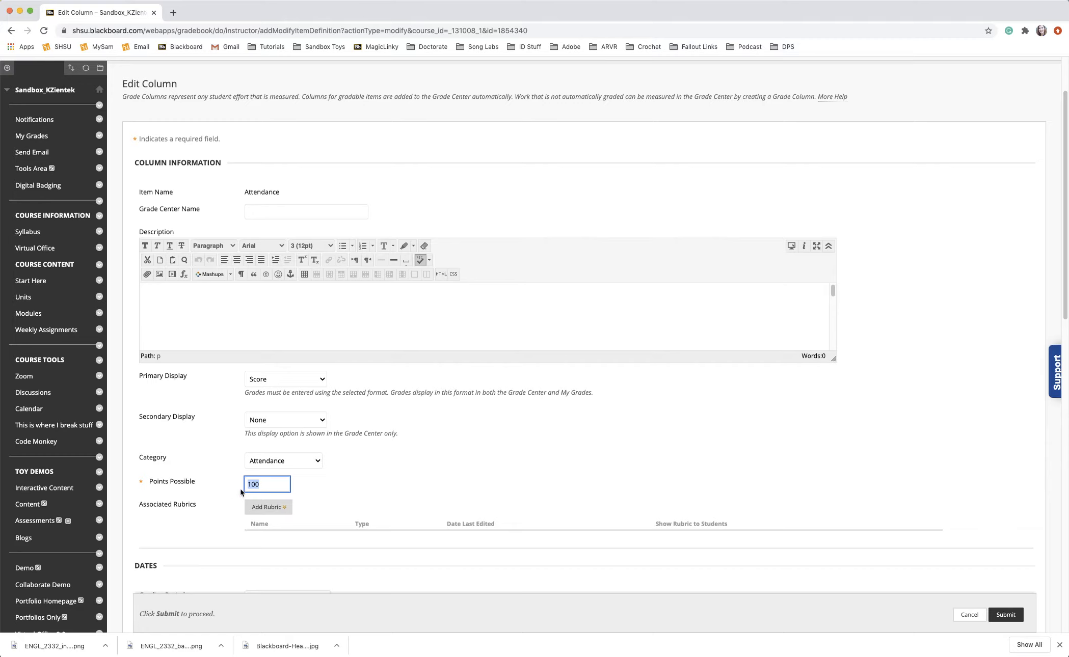
{"action": "left_click", "coordinate": [354, 486]}
{"action": "scroll", "coordinate": [338, 490], "scroll_direction": "down", "scroll_amount": 3}
{"action": "scroll", "coordinate": [480, 491], "scroll_direction": "down", "scroll_amount": 2}
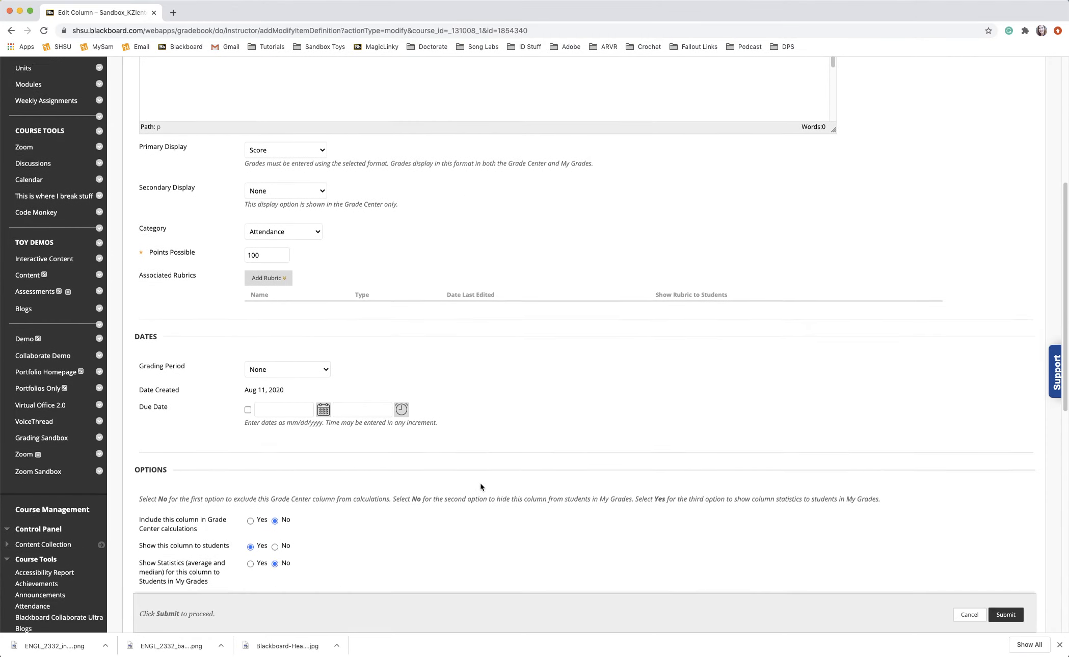
{"action": "scroll", "coordinate": [480, 487], "scroll_direction": "down", "scroll_amount": 1}
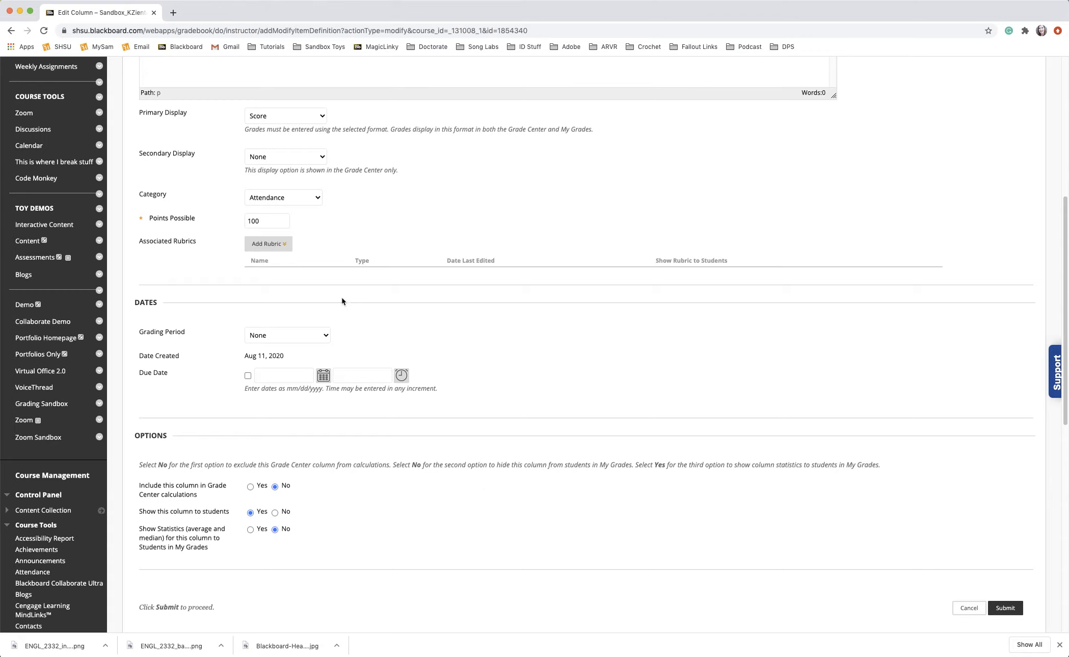
{"action": "left_click_drag", "start_coordinate": [268, 220], "coordinate": [211, 224]}
{"action": "left_click_drag", "start_coordinate": [211, 223], "coordinate": [210, 224]}
{"action": "left_click", "coordinate": [133, 433]}
{"action": "left_click_drag", "start_coordinate": [137, 485], "coordinate": [202, 501]}
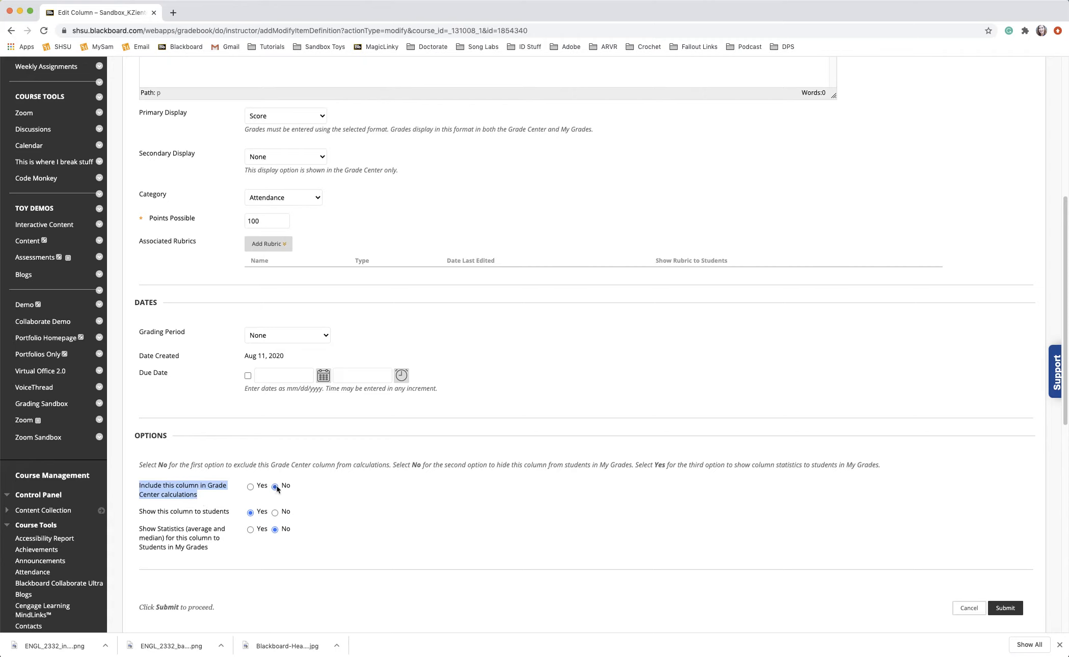
{"action": "left_click", "coordinate": [1006, 608]}
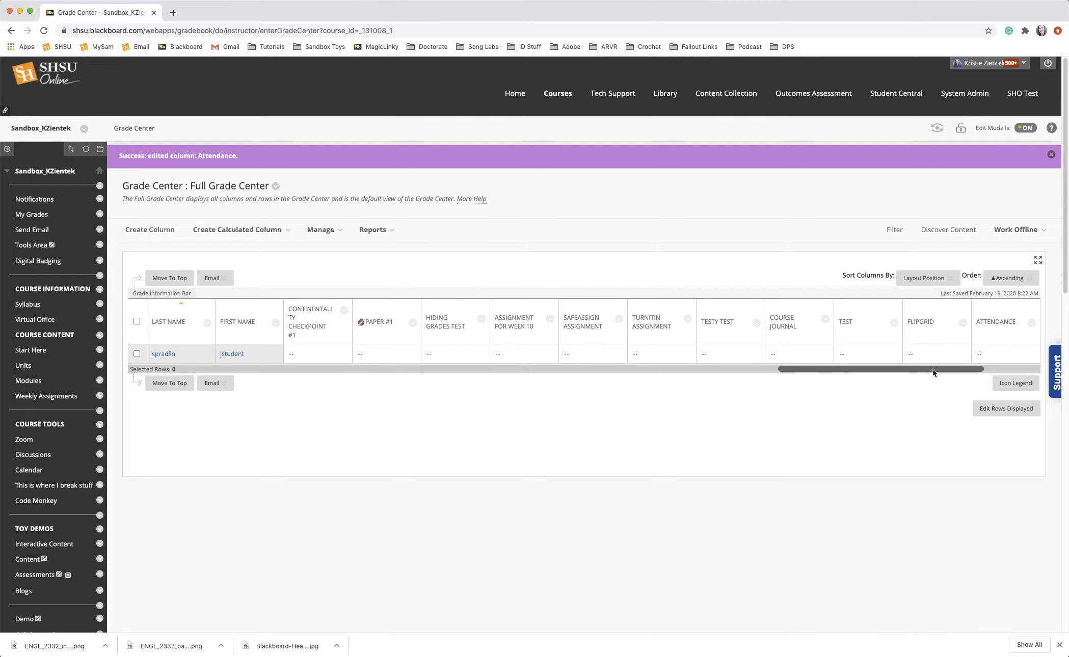
- Look over the Weighted Total and Total columns in the grade center and return to the Attendance tool
{"action": "left_click_drag", "start_coordinate": [935, 370], "coordinate": [493, 377]}
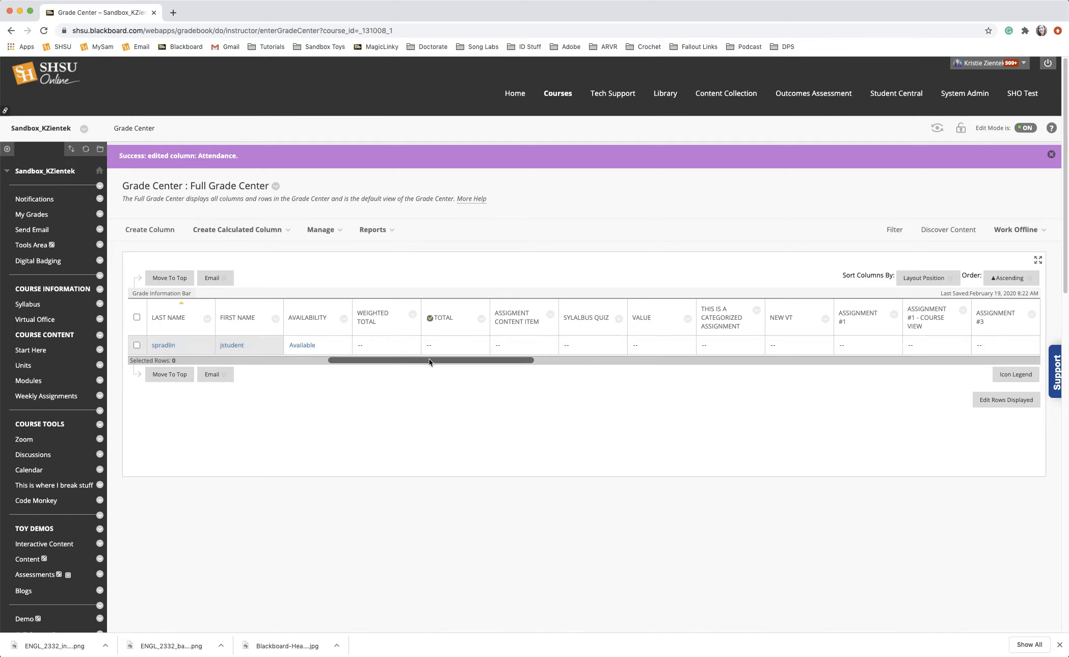
{"action": "left_click_drag", "start_coordinate": [429, 361], "coordinate": [450, 386]}
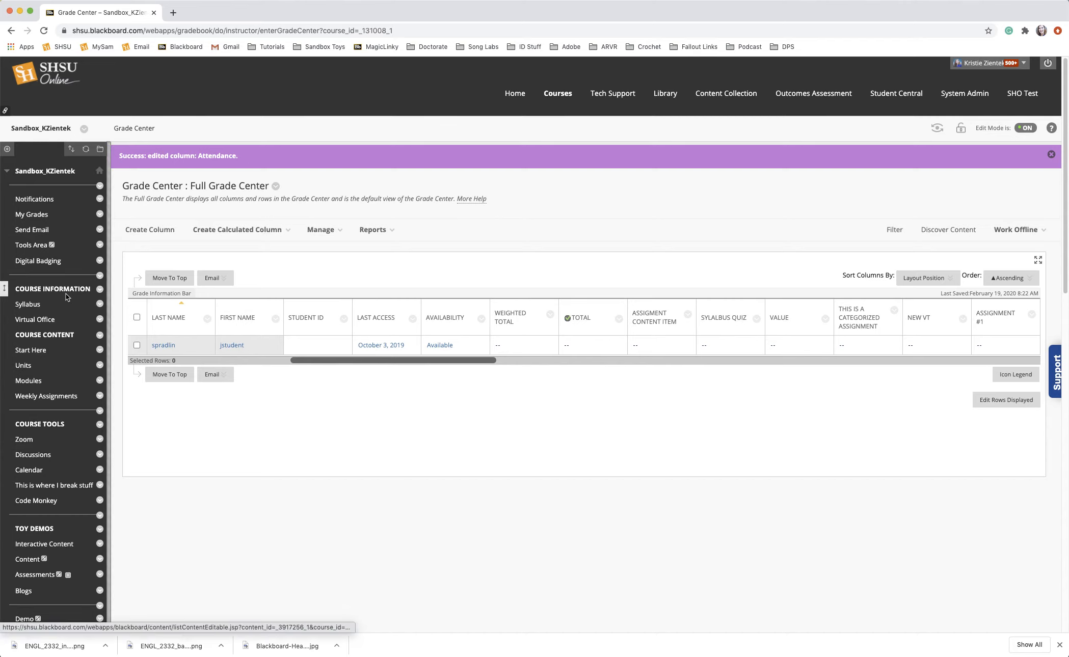
{"action": "scroll", "coordinate": [68, 322], "scroll_direction": "down", "scroll_amount": 6}
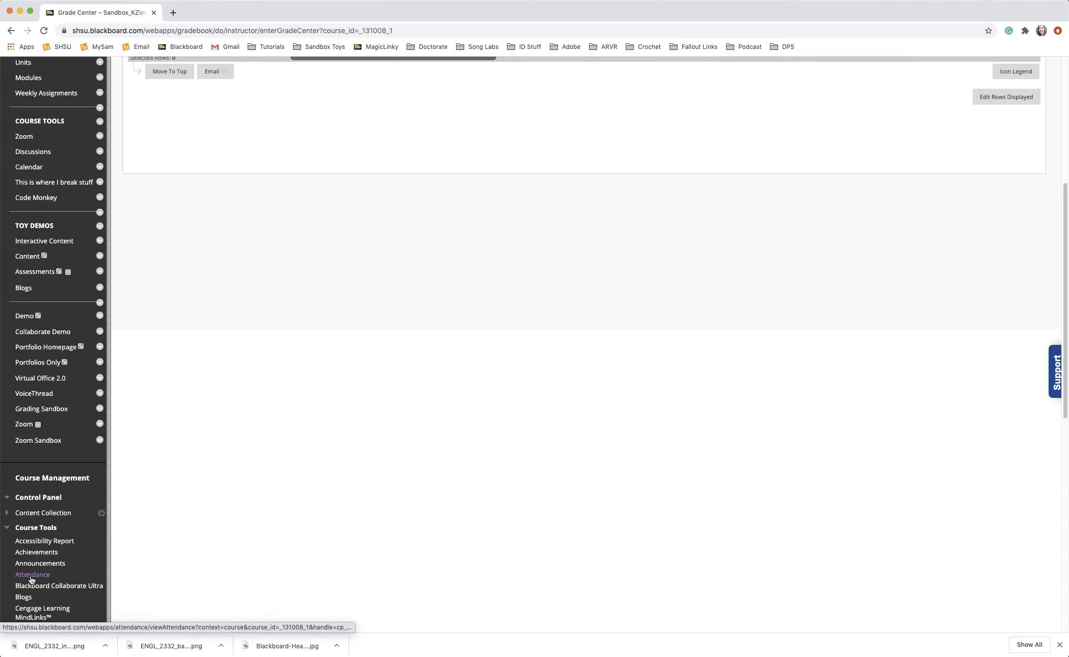
{"action": "left_click", "coordinate": [33, 528]}
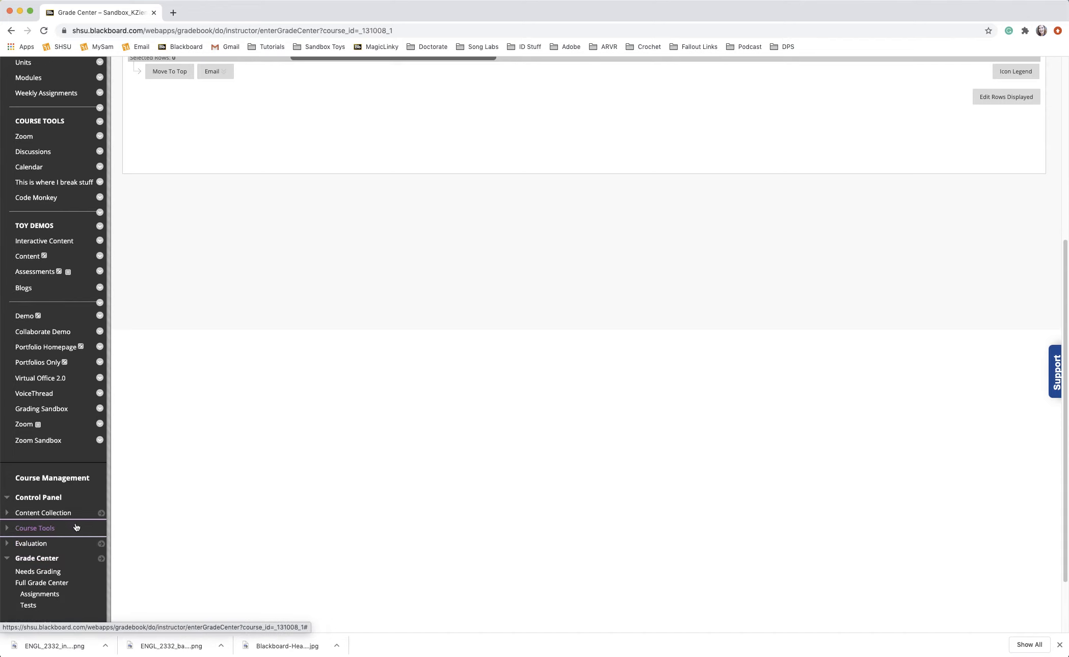
{"action": "left_click", "coordinate": [7, 529]}
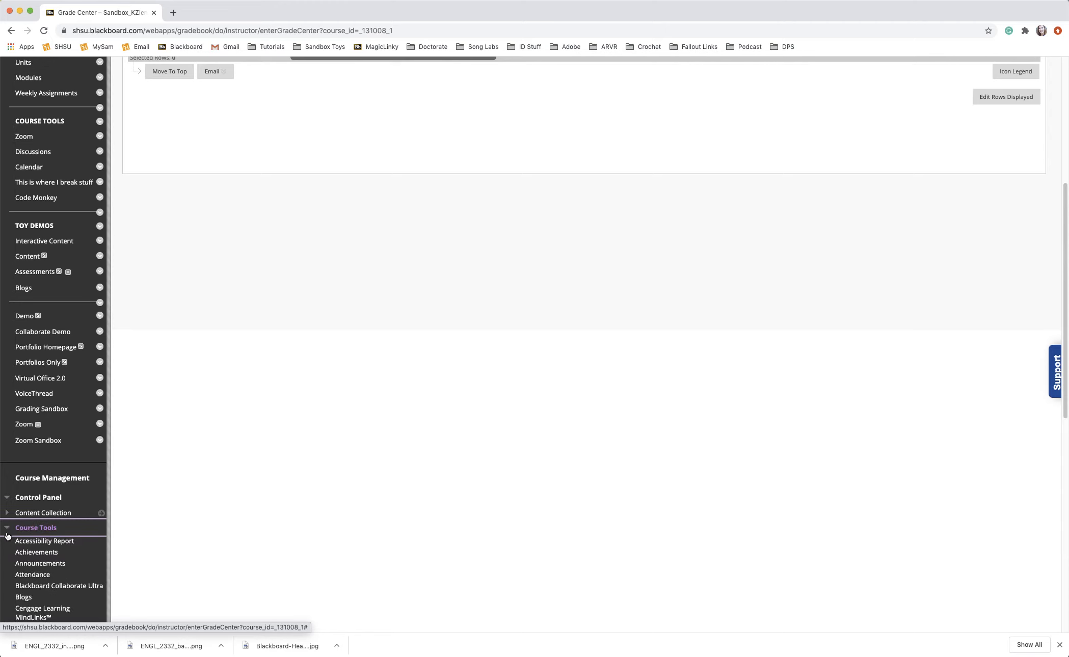
{"action": "left_click", "coordinate": [25, 574]}
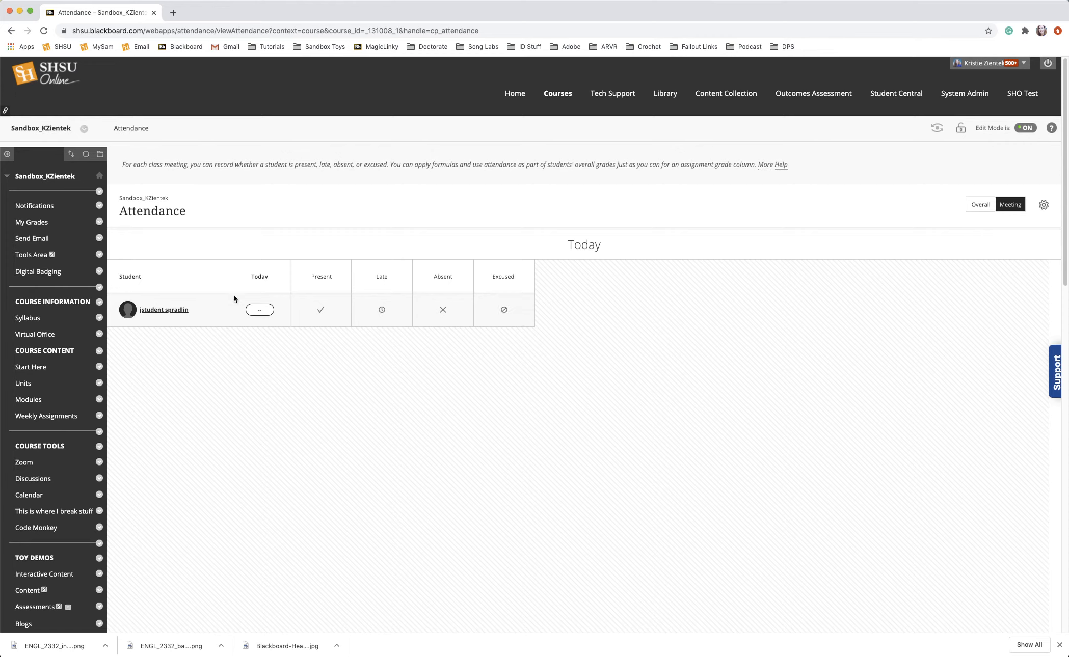
- Look through the bulk-marking and meeting options for today's meeting, cancelling the request to clear its marks
{"action": "left_click", "coordinate": [263, 283]}
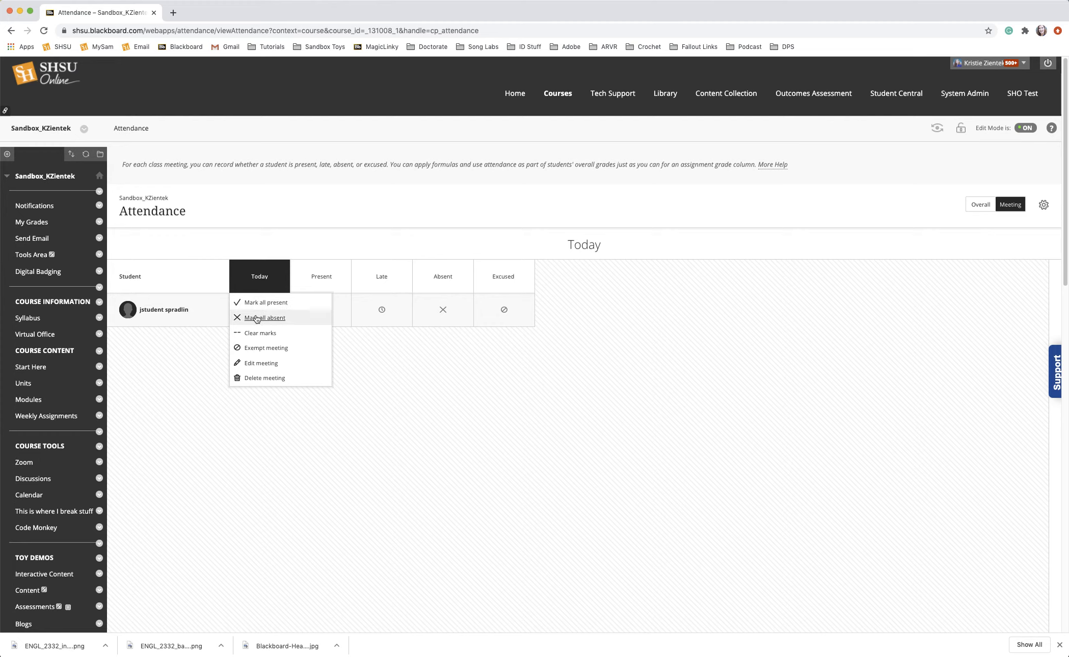
{"action": "left_click", "coordinate": [255, 280]}
{"action": "left_click", "coordinate": [255, 280]}
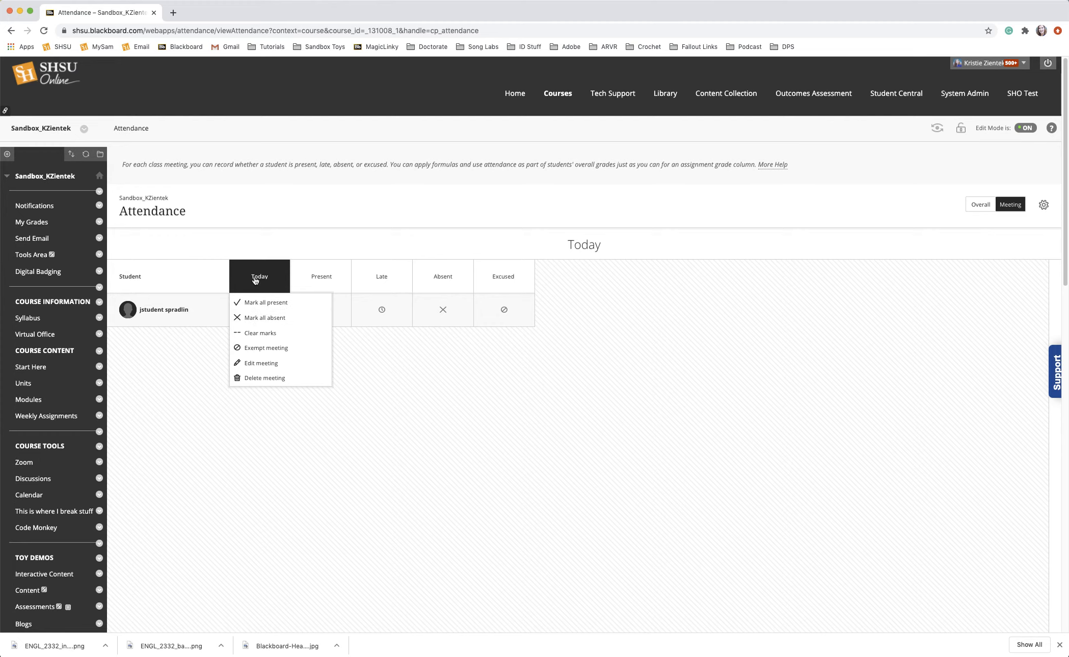
{"action": "left_click", "coordinate": [256, 333]}
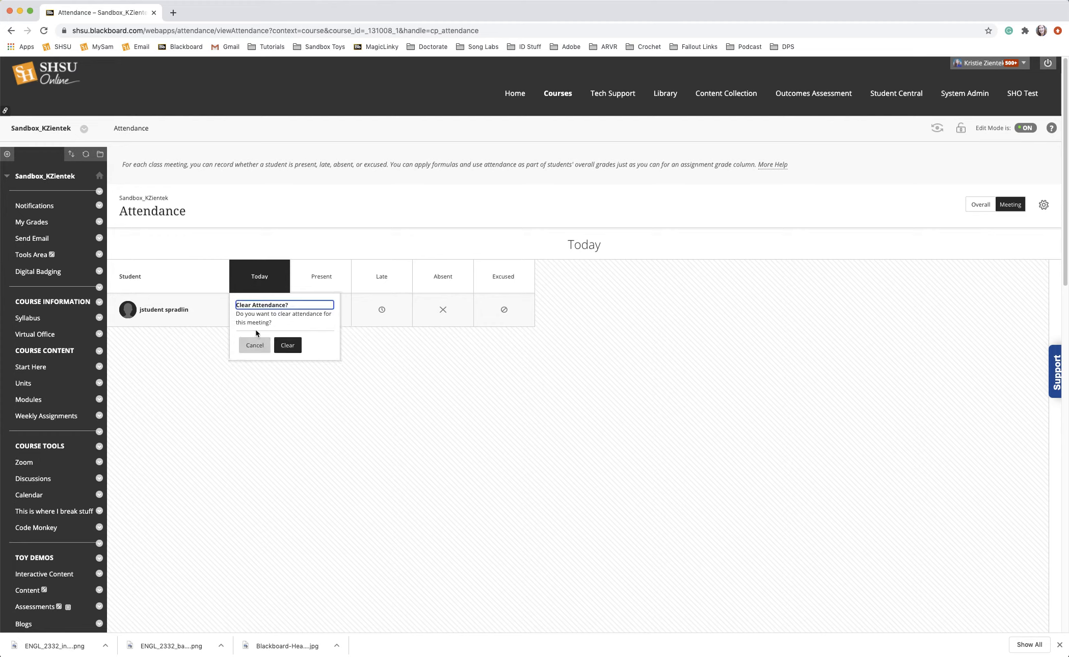
{"action": "left_click", "coordinate": [254, 345]}
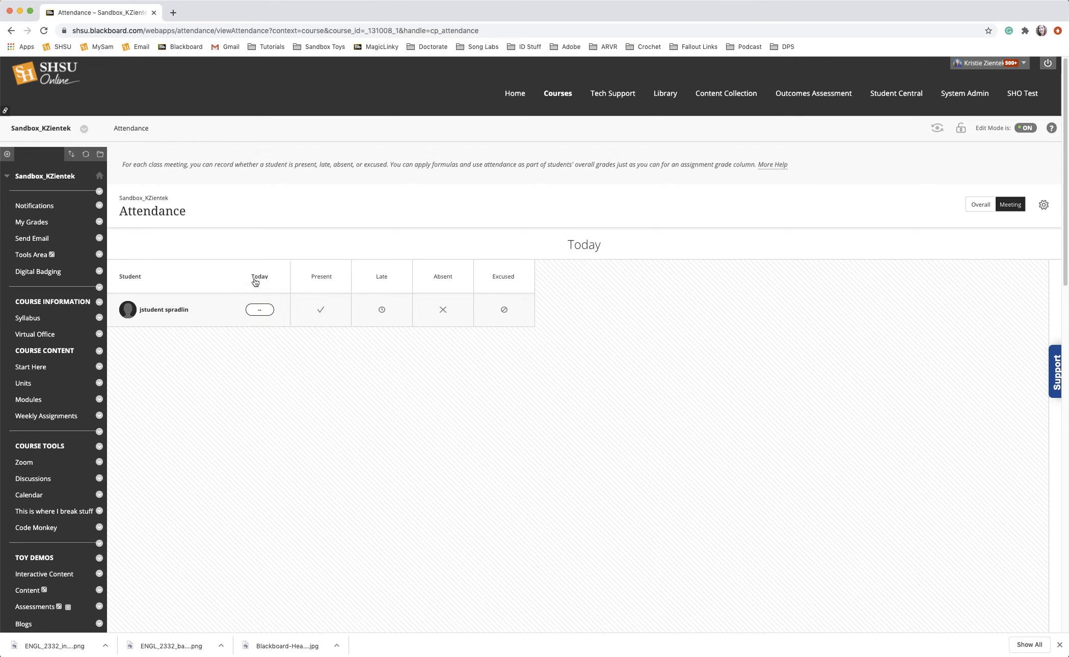
{"action": "left_click", "coordinate": [257, 280]}
{"action": "left_click", "coordinate": [366, 414]}
- Try marking the student present and absent for today's meeting, clearing each mark again
{"action": "left_click", "coordinate": [320, 311]}
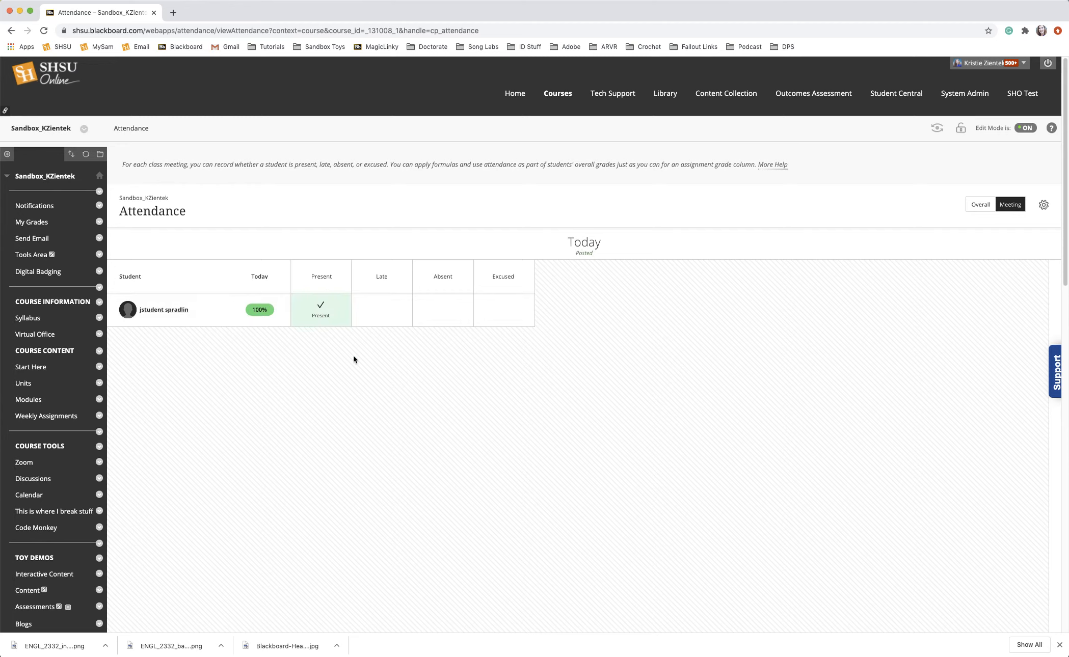
{"action": "left_click", "coordinate": [322, 313]}
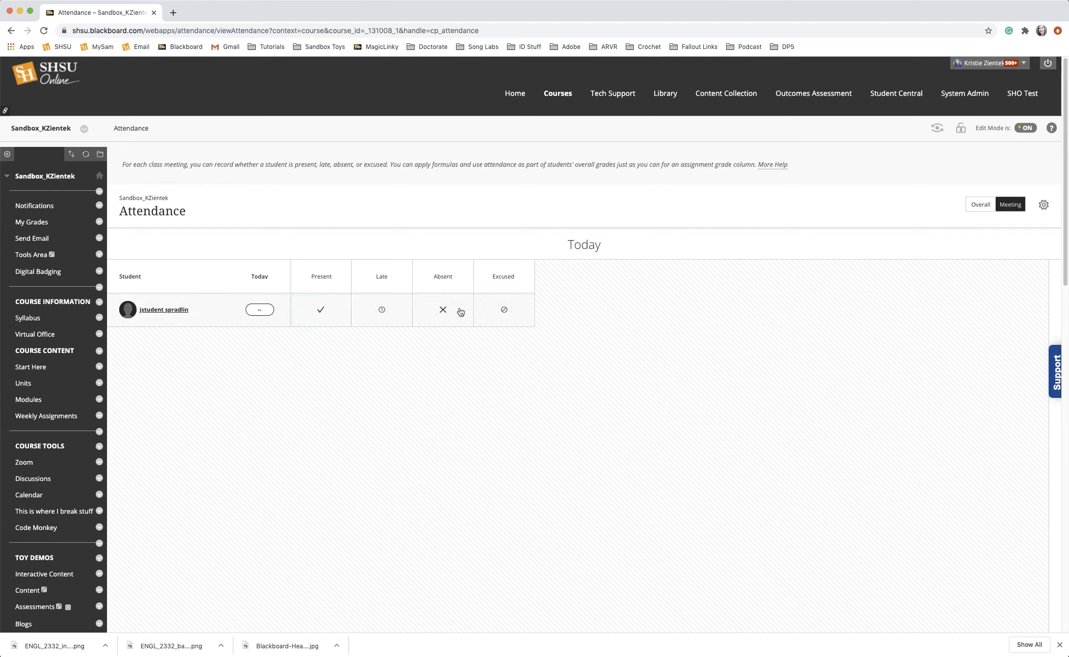
{"action": "left_click", "coordinate": [445, 311]}
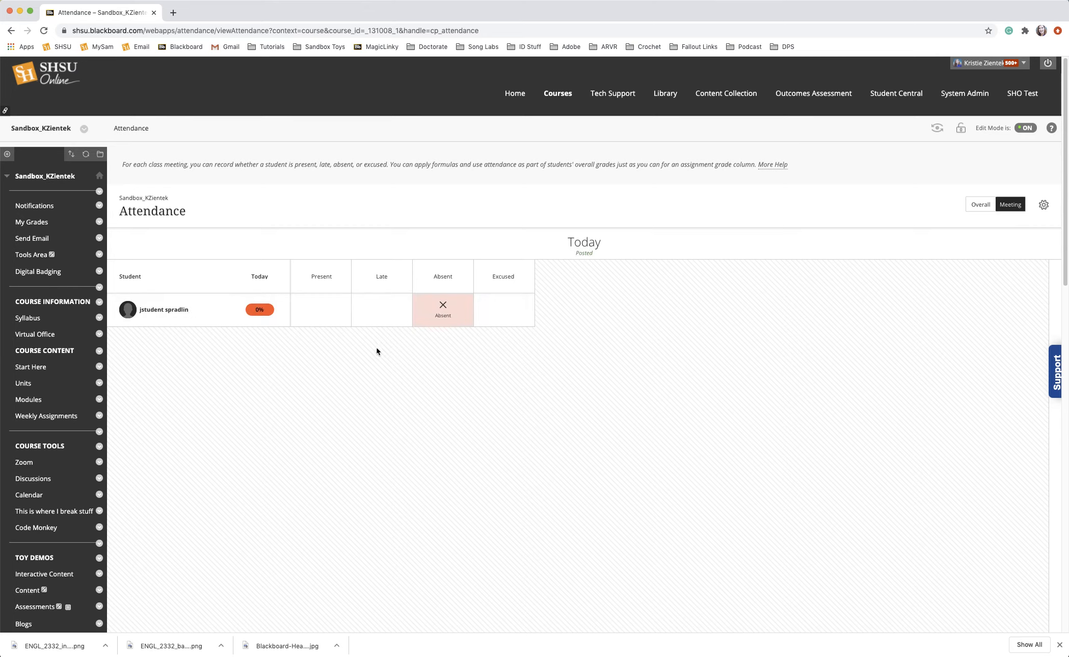
{"action": "left_click", "coordinate": [444, 309]}
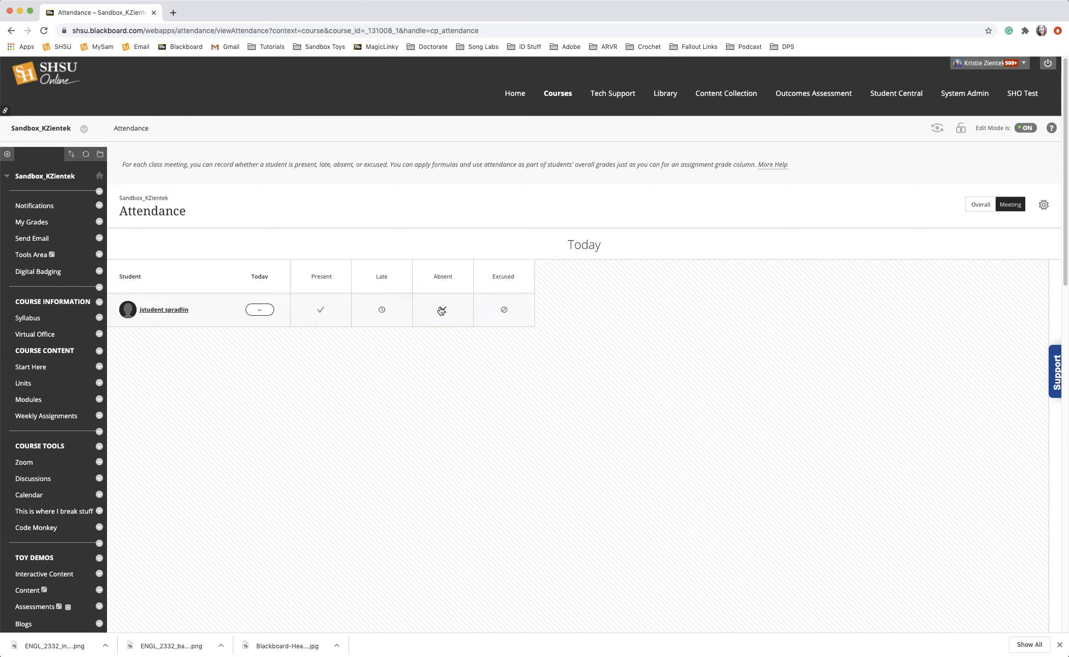
{"action": "left_click", "coordinate": [316, 310]}
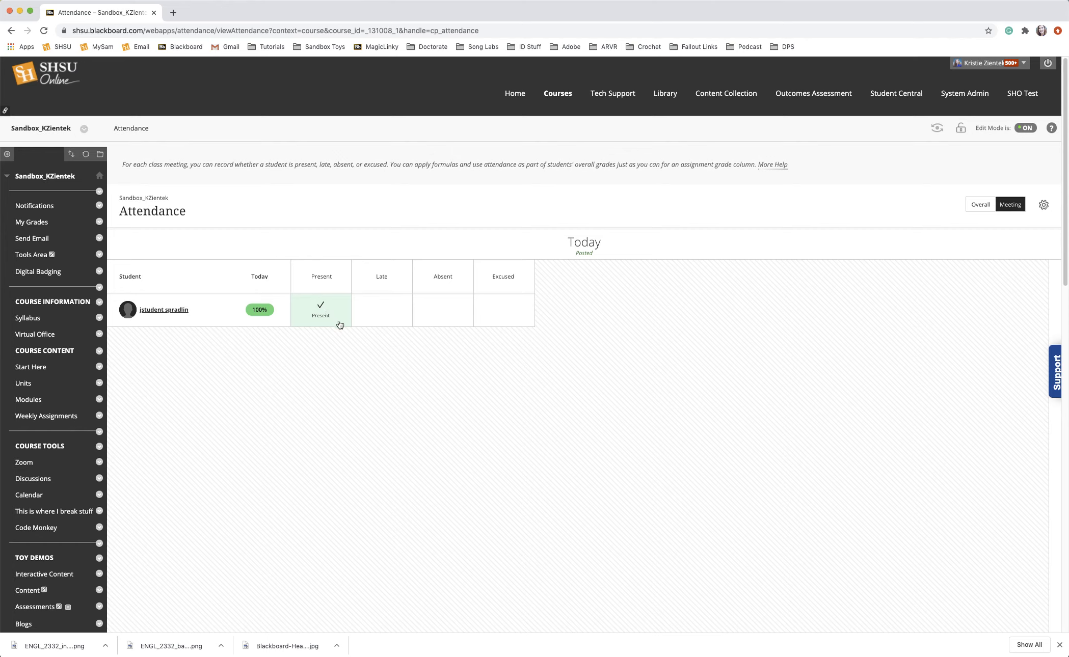
{"action": "left_click", "coordinate": [322, 313]}
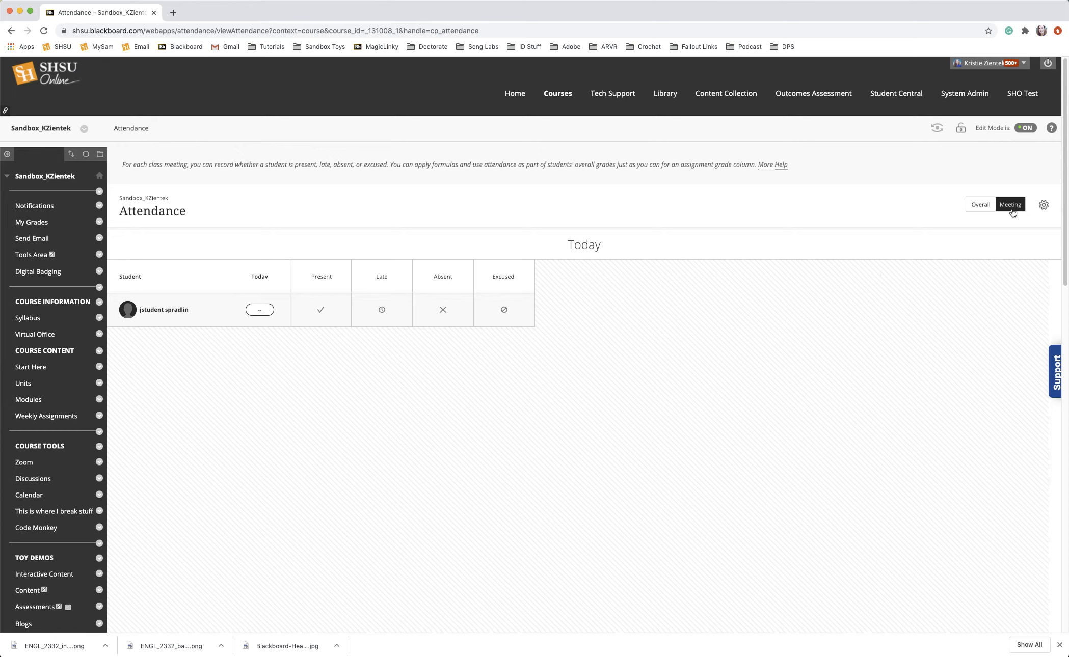
- Switch to the Overall attendance view and look over the student's marking choices for today's meeting
{"action": "left_click", "coordinate": [977, 206]}
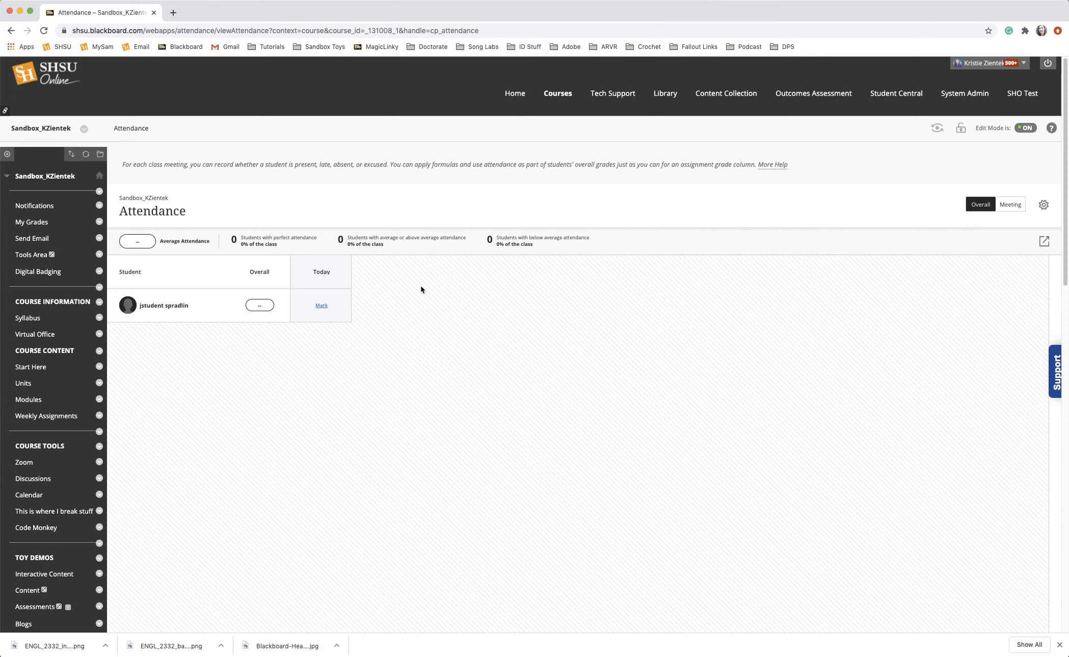
{"action": "left_click", "coordinate": [319, 307]}
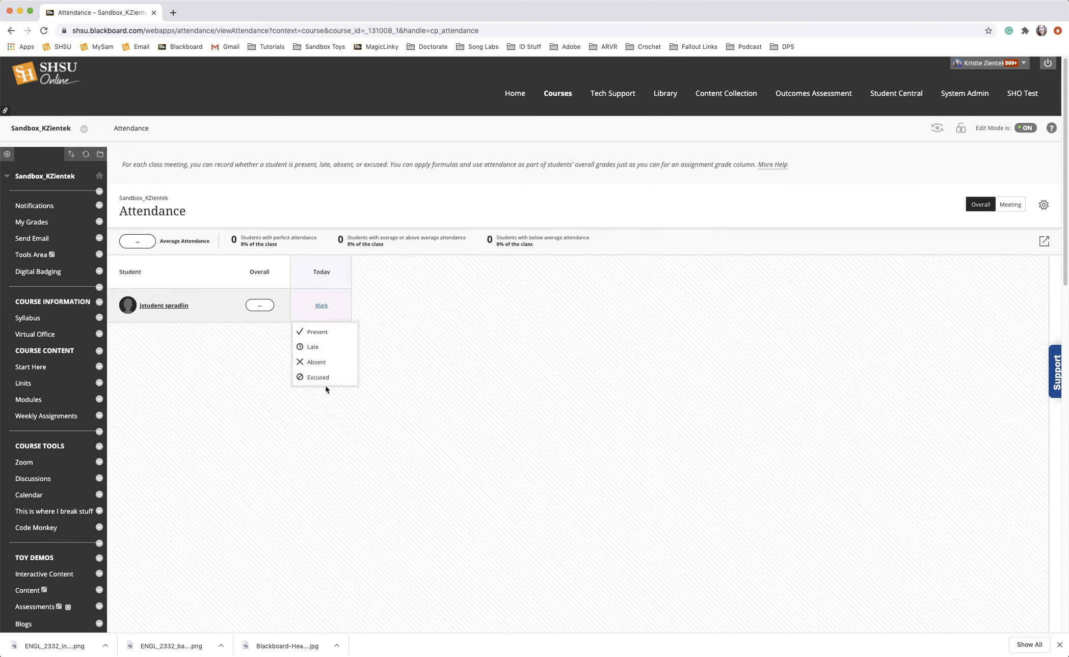
{"action": "left_click", "coordinate": [409, 339]}
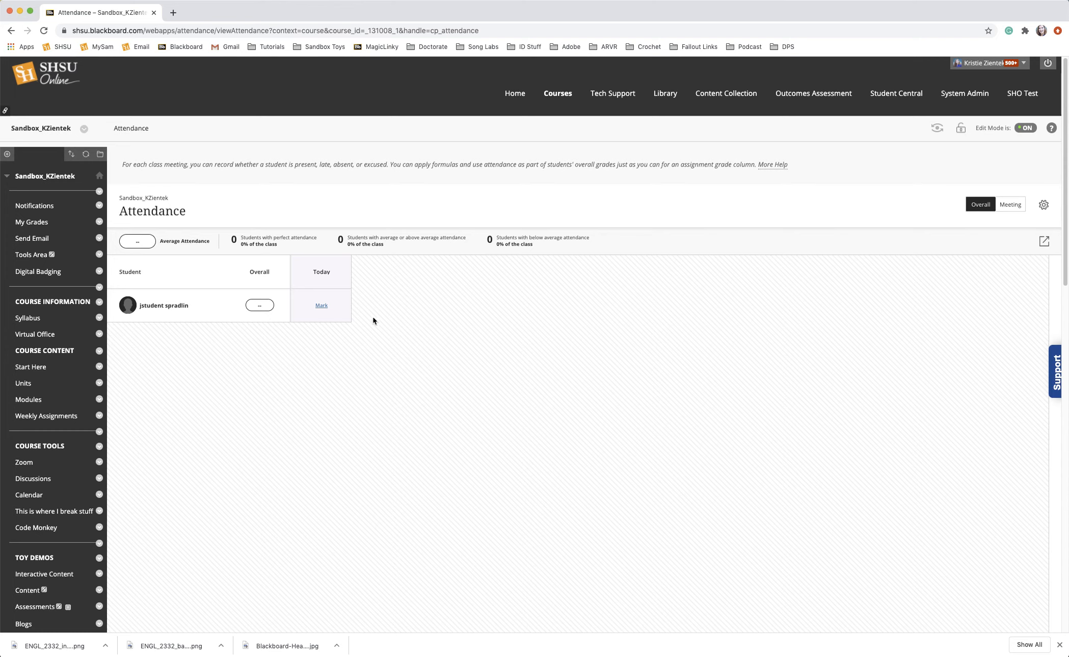
- Add a second meeting column after the existing Today column
{"action": "mouse_move", "coordinate": [351, 278]}
{"action": "left_click", "coordinate": [349, 273]}
{"action": "right_click", "coordinate": [367, 273]}
{"action": "left_click", "coordinate": [353, 275]}
- Compare the options of the two Today meetings and delete the added second meeting
{"action": "left_click", "coordinate": [381, 281]}
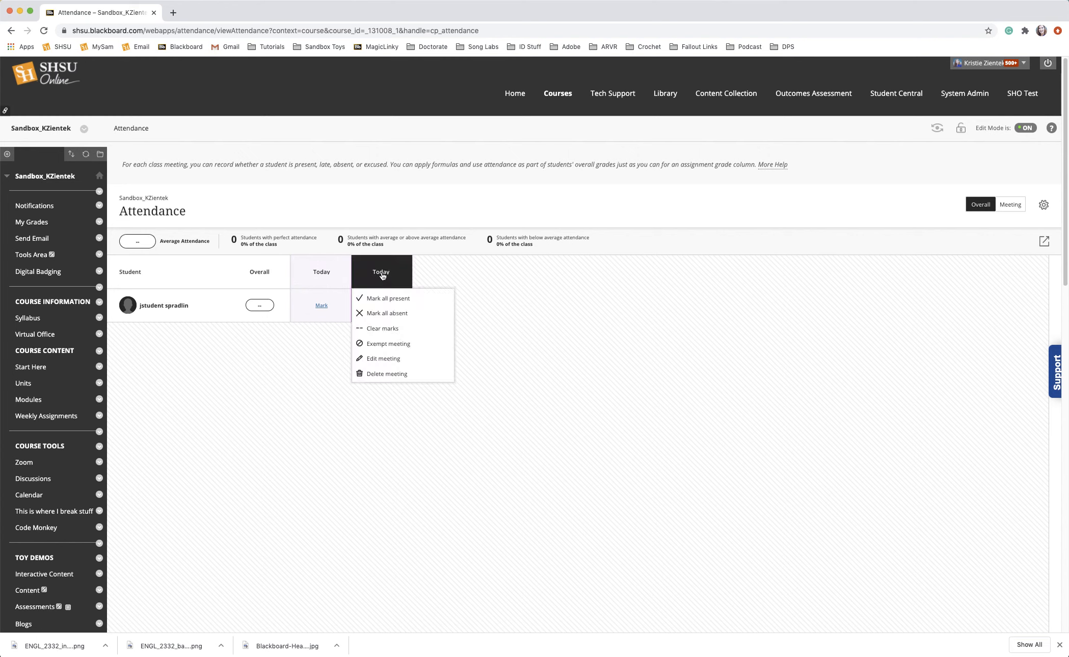
{"action": "left_click", "coordinate": [311, 277]}
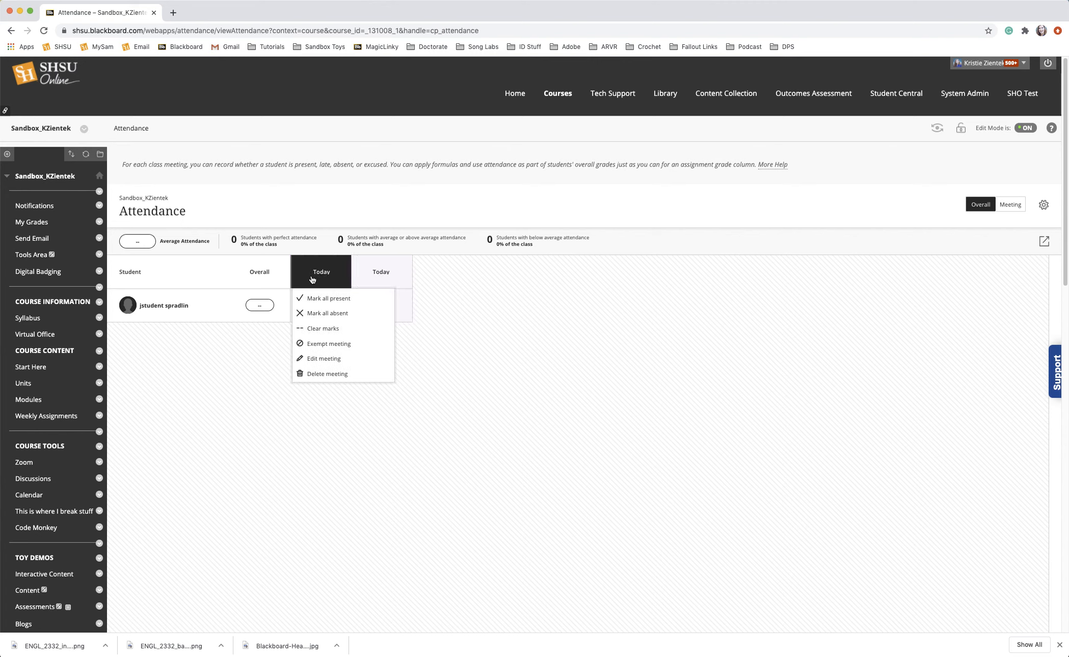
{"action": "left_click", "coordinate": [369, 274]}
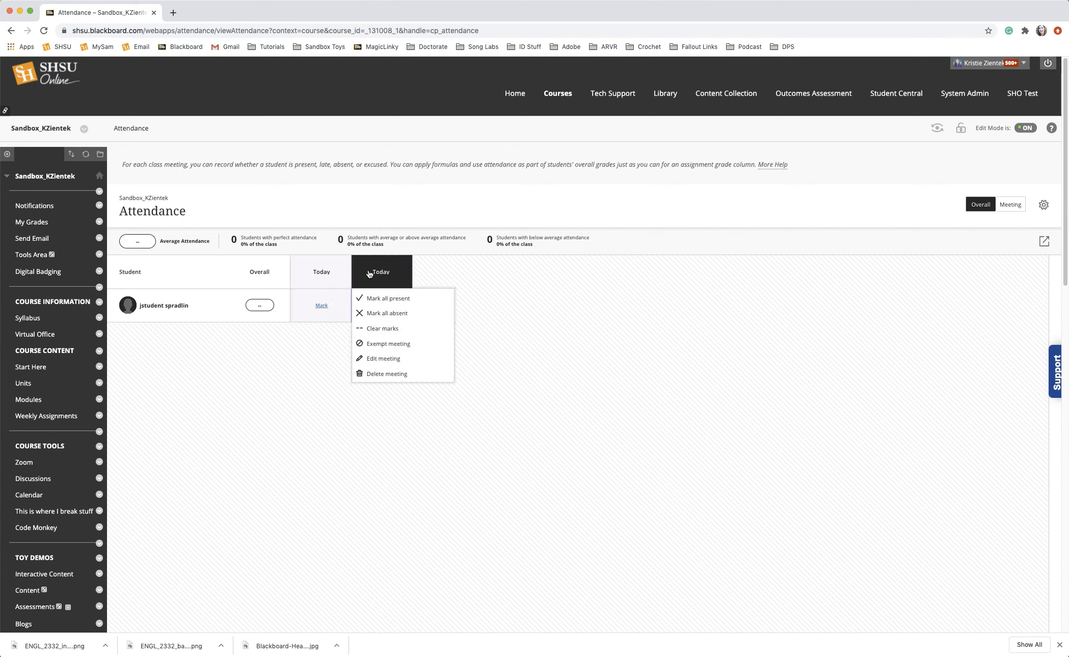
{"action": "left_click", "coordinate": [373, 375]}
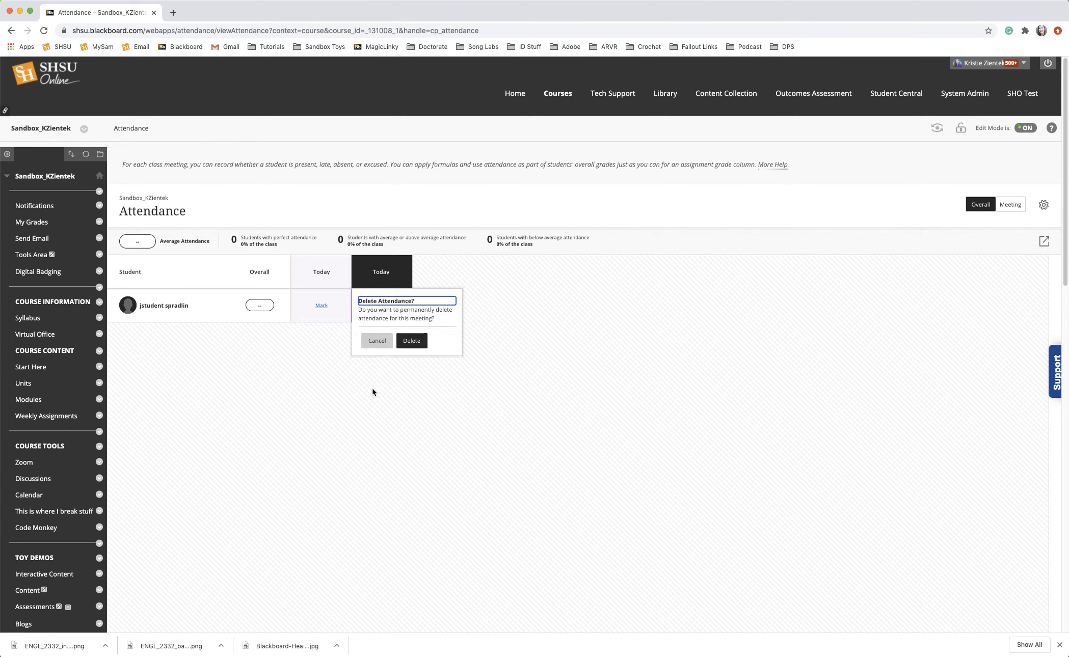
{"action": "left_click", "coordinate": [407, 340]}
- Add three more meeting columns: two successively at the end and one directly after the first Today column
{"action": "mouse_move", "coordinate": [348, 278]}
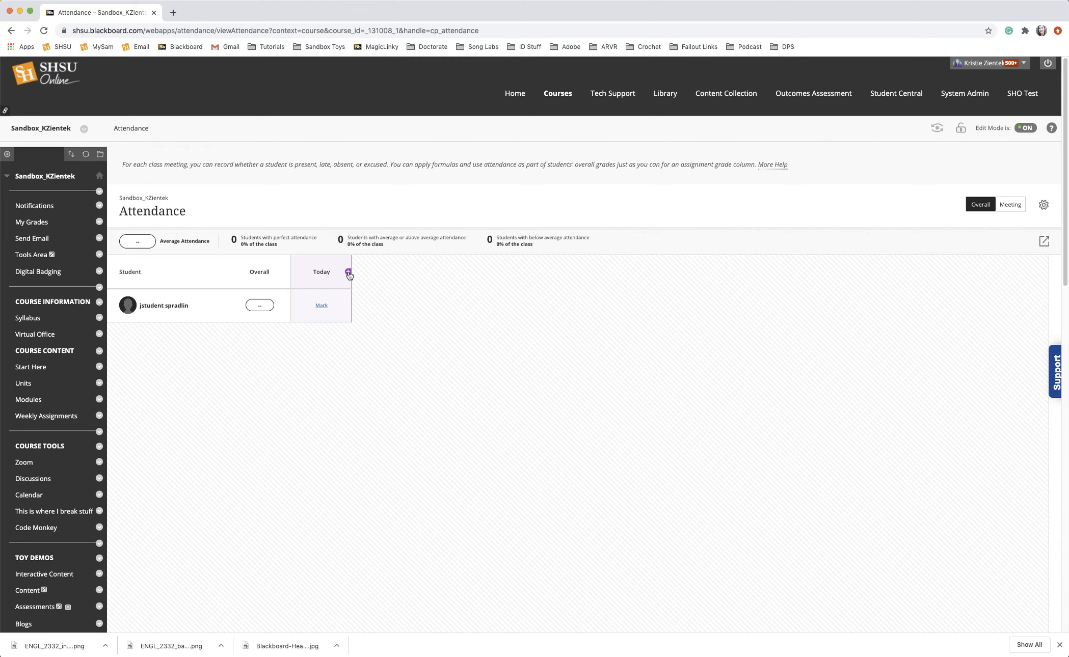
{"action": "left_click", "coordinate": [348, 273]}
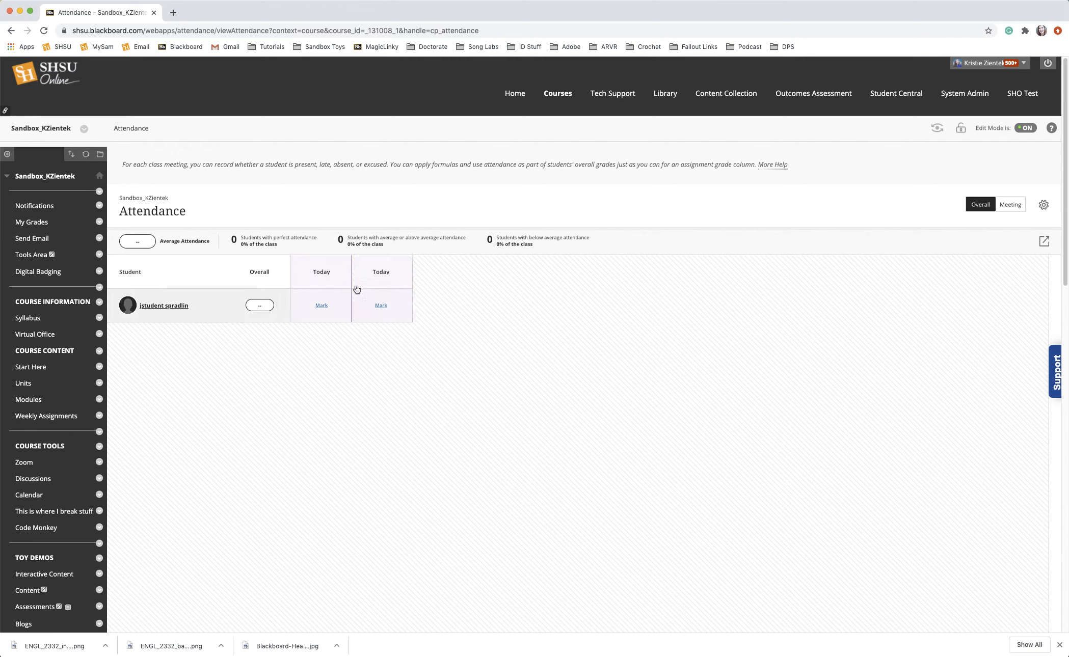
{"action": "left_click", "coordinate": [410, 272]}
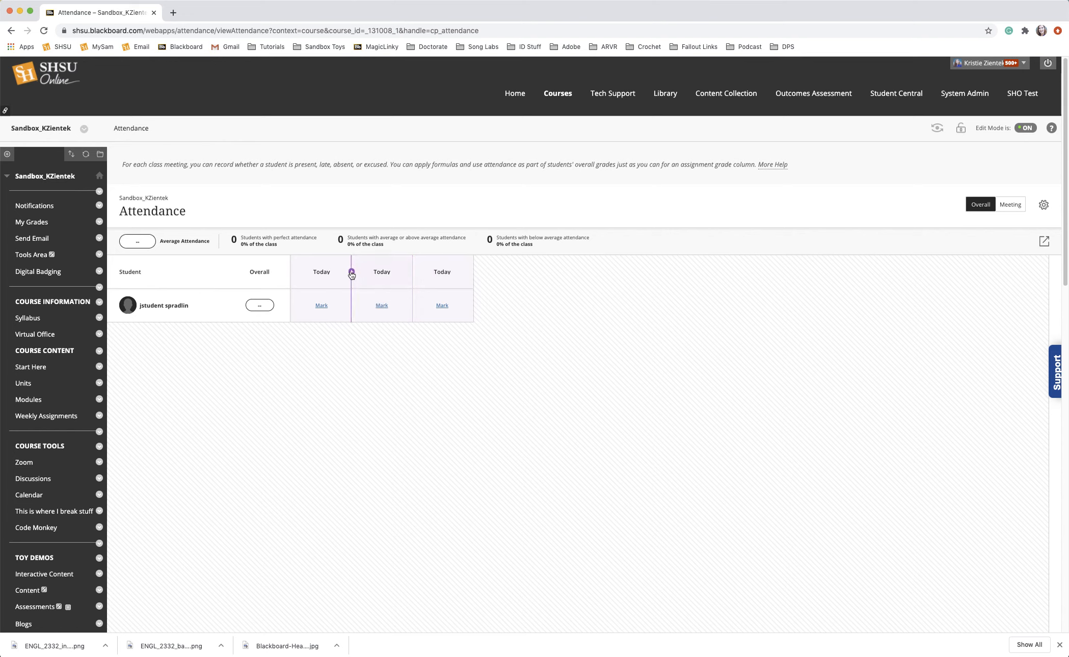
{"action": "left_click", "coordinate": [352, 273]}
{"action": "mouse_move", "coordinate": [474, 276]}
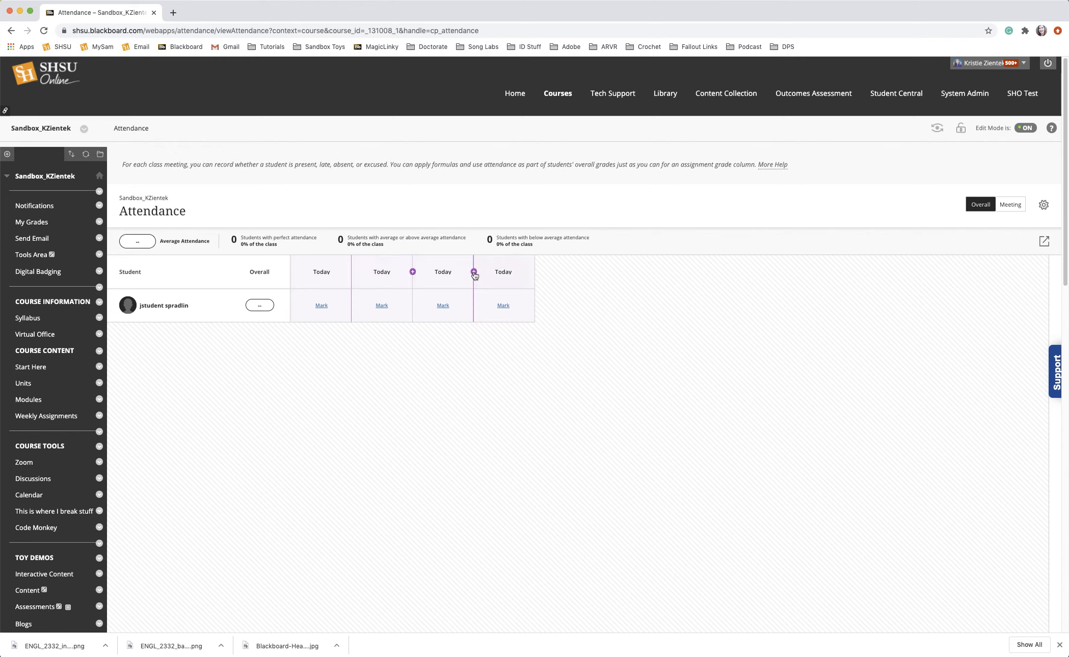
- Permanently delete the third Today meeting from the Overall view
{"action": "left_click", "coordinate": [449, 275]}
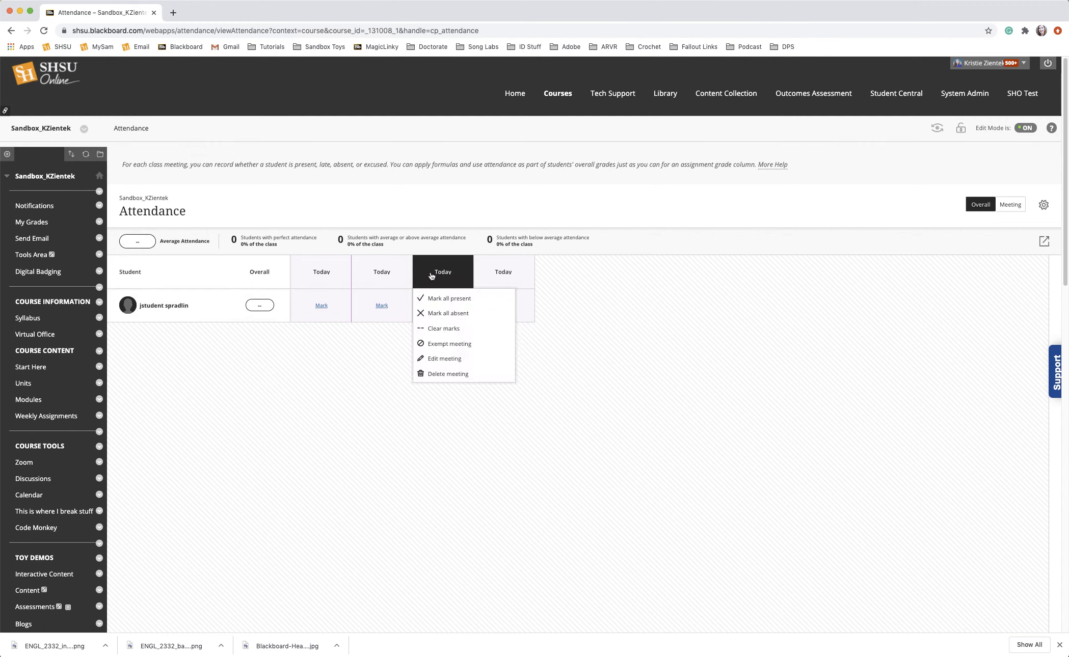
{"action": "left_click", "coordinate": [439, 375]}
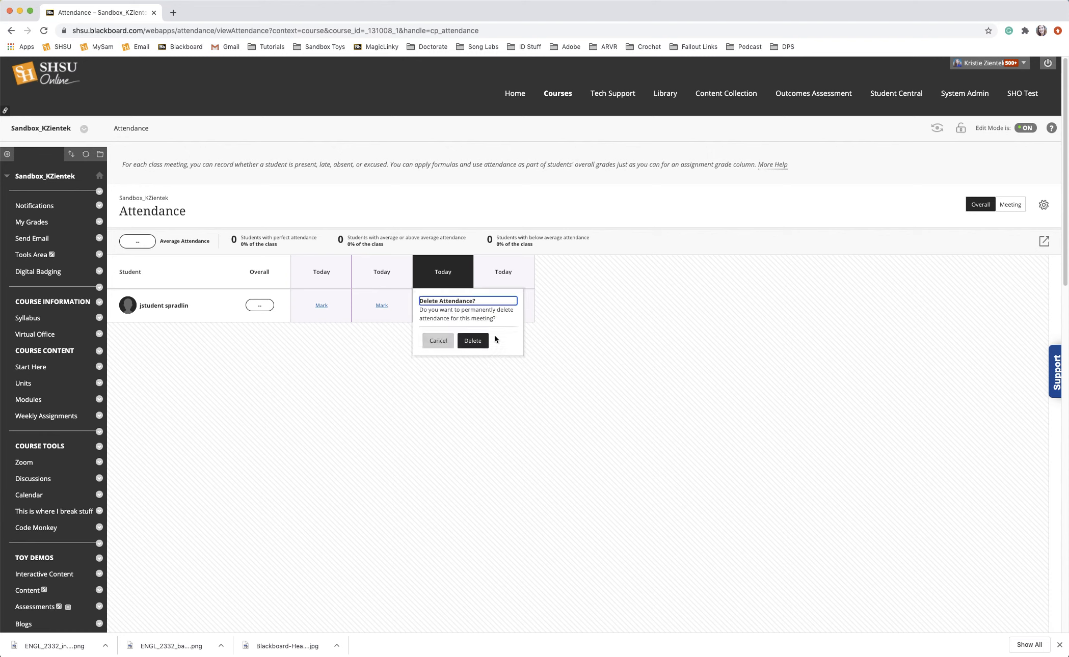
{"action": "left_click", "coordinate": [473, 340]}
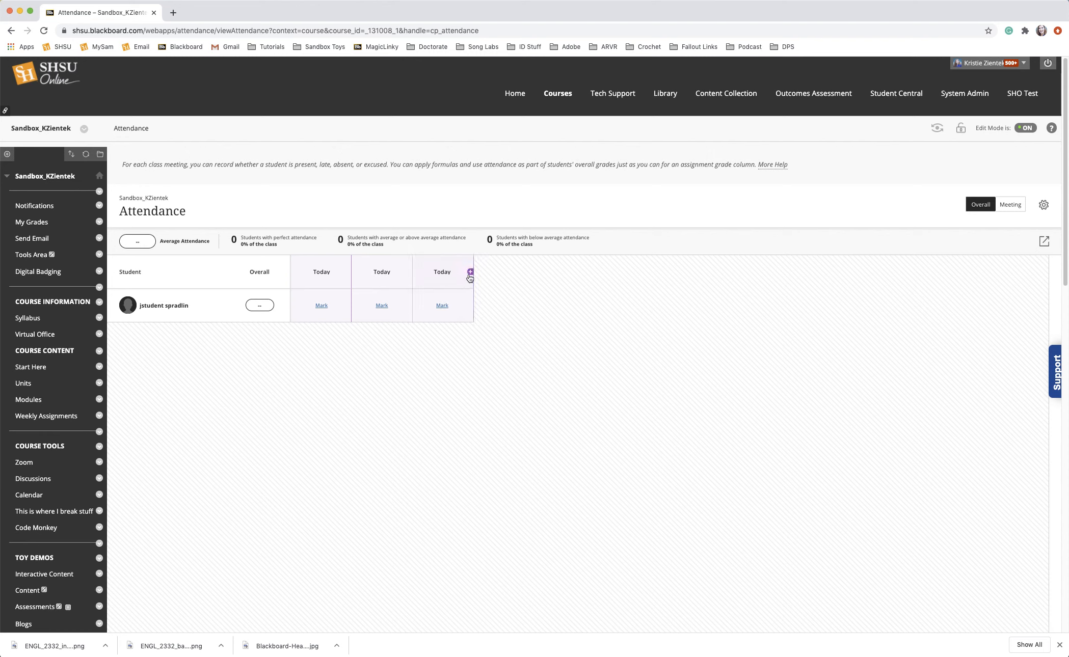
- Add one meeting column after the last Today column and another between the second and third columns
{"action": "left_click", "coordinate": [470, 274]}
{"action": "mouse_move", "coordinate": [413, 275]}
{"action": "left_click", "coordinate": [413, 273]}
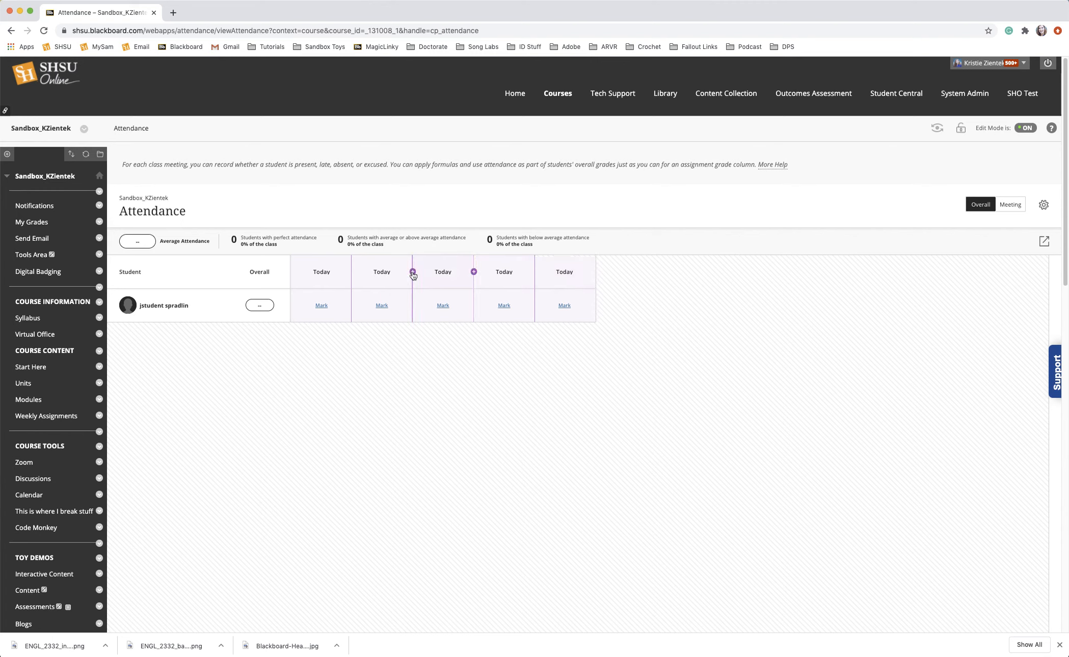
- Permanently delete the fifth and fourth Today meetings, confirming each deletion
{"action": "left_click", "coordinate": [572, 275]}
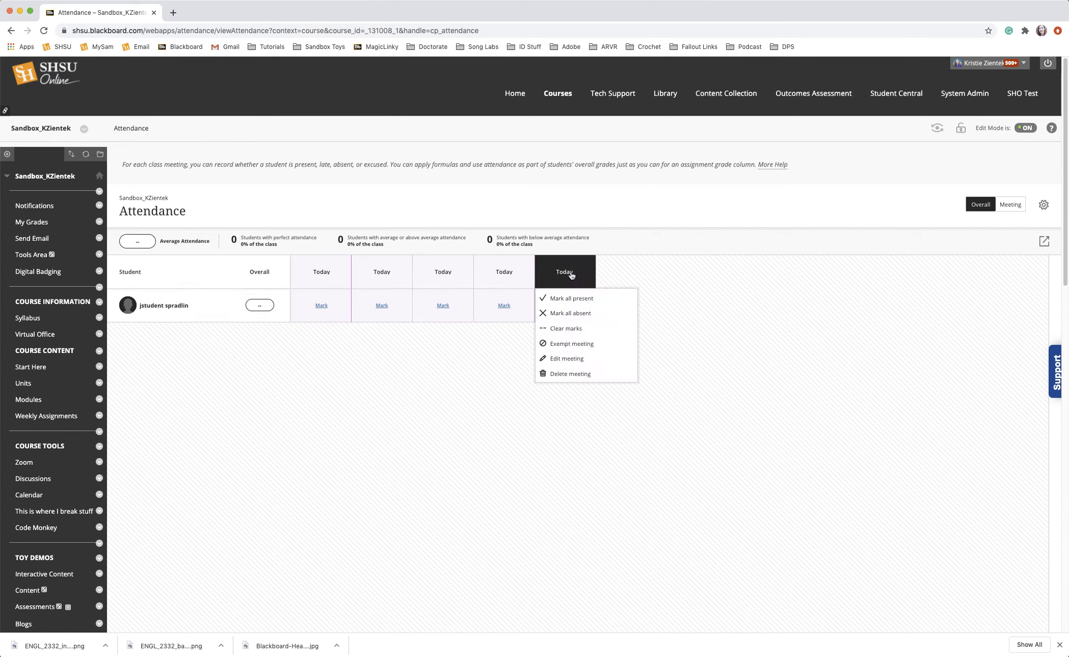
{"action": "left_click", "coordinate": [570, 378]}
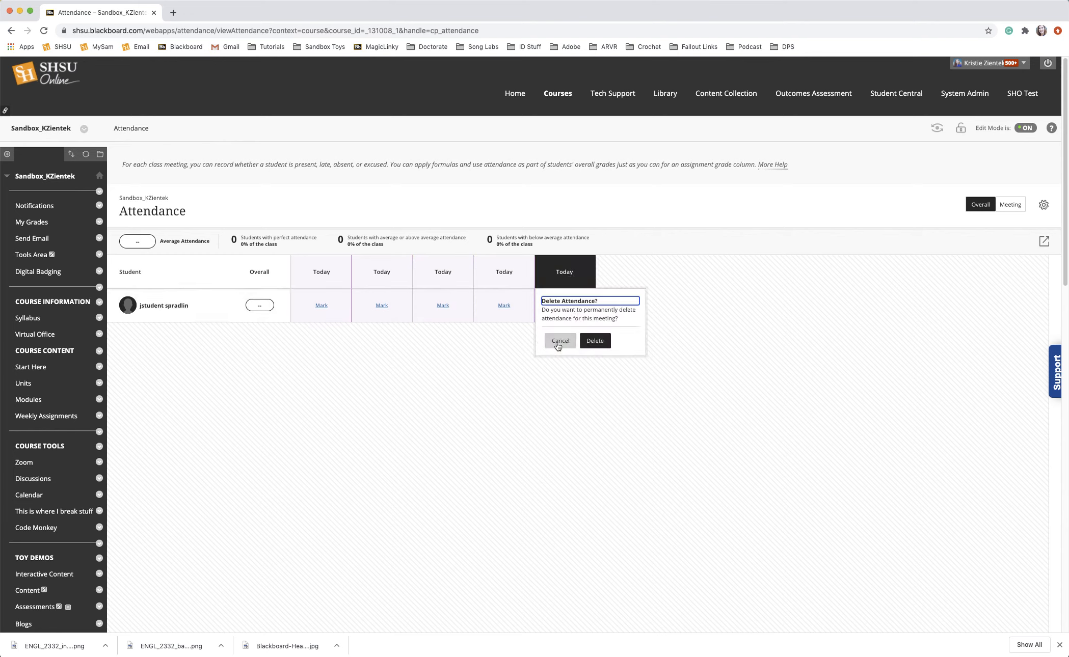
{"action": "left_click", "coordinate": [598, 340]}
{"action": "left_click", "coordinate": [504, 273]}
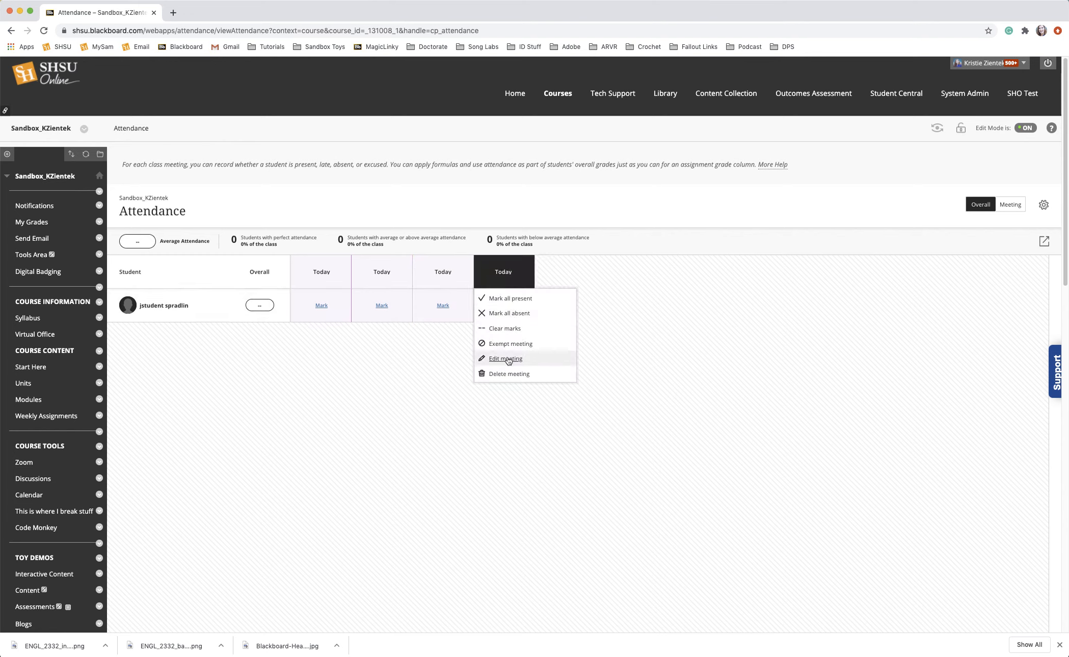
{"action": "left_click", "coordinate": [504, 374]}
{"action": "left_click", "coordinate": [533, 350]}
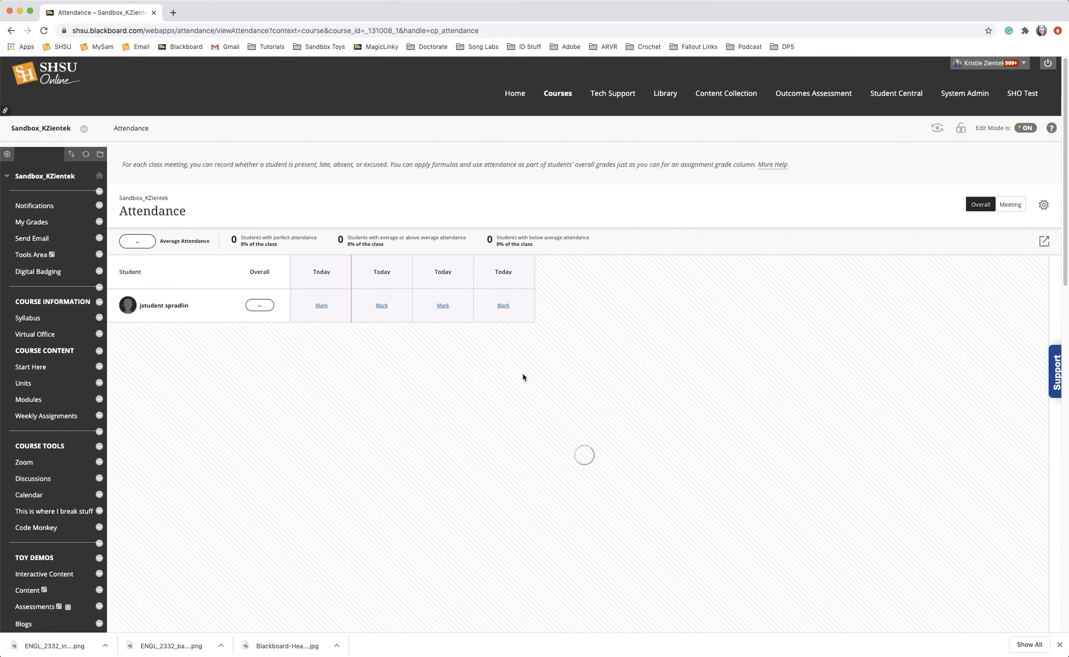